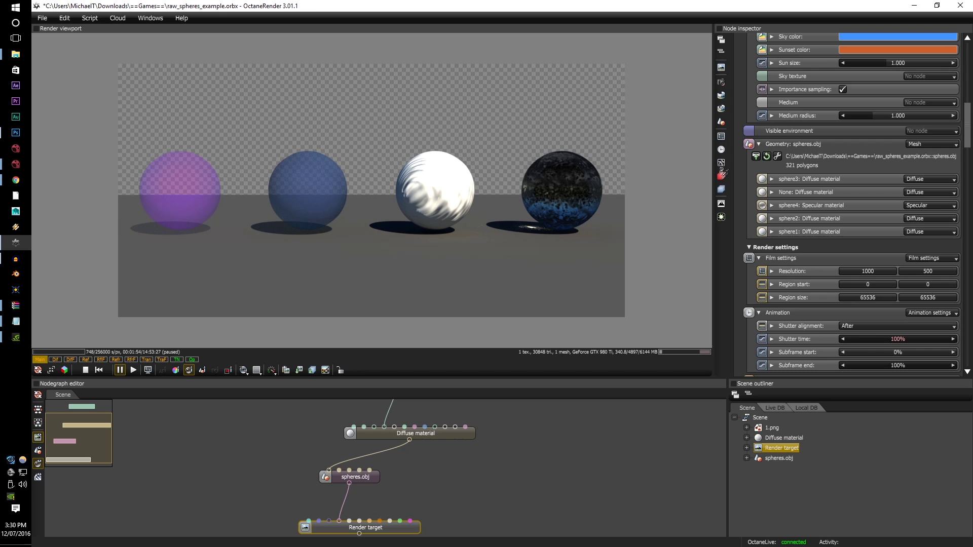
Step: Open the render passes settings and examine the Raw option among the beauty passes
{"action": "left_click", "coordinate": [720, 176]}
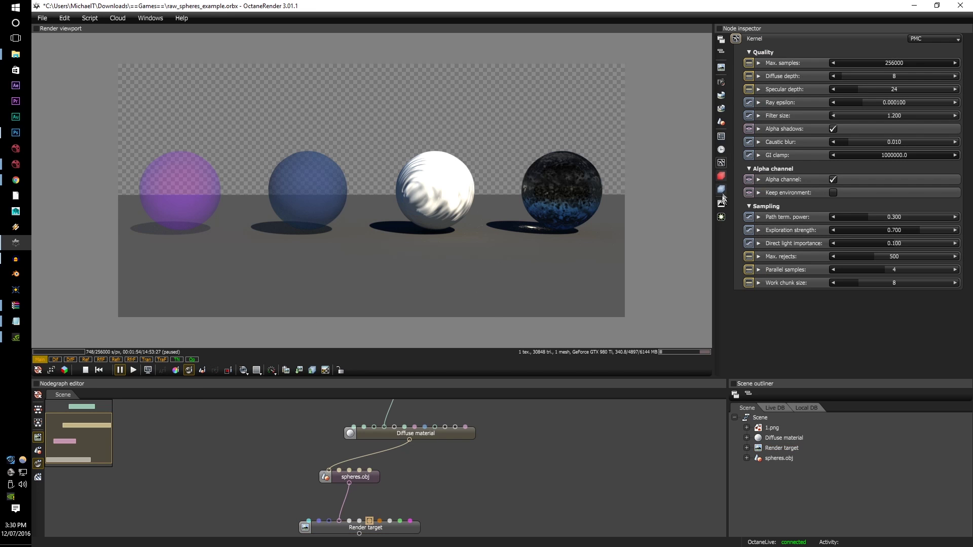
{"action": "left_click", "coordinate": [720, 189]}
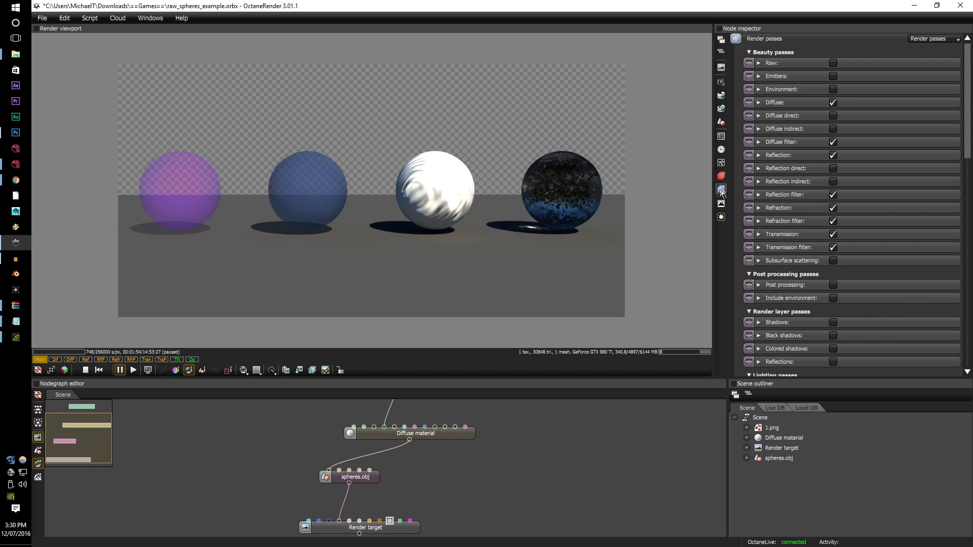
{"action": "left_click", "coordinate": [831, 64]}
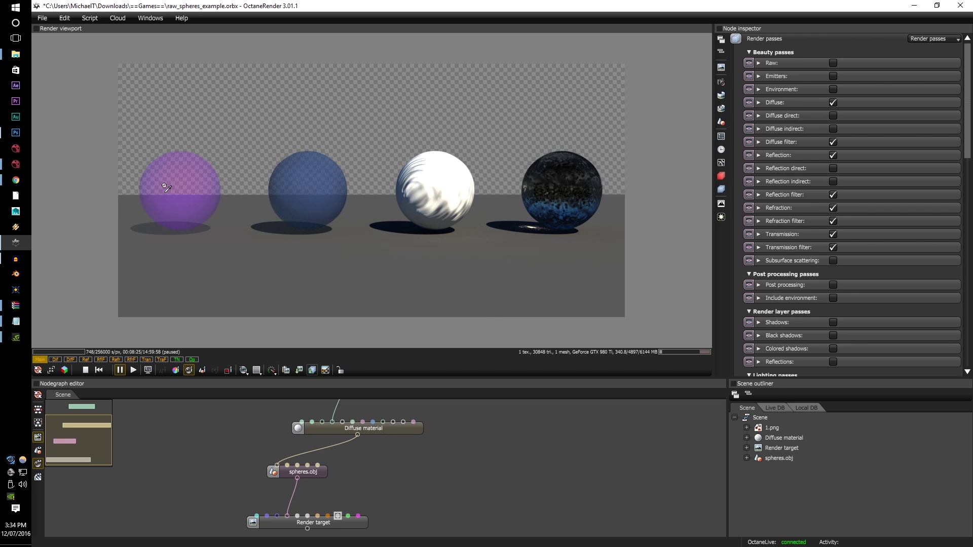
Step: Switch to NukeX and show the Read4 raw 2.exr render in the viewer
{"action": "mouse_move", "coordinate": [16, 164]}
{"action": "left_click", "coordinate": [62, 210]}
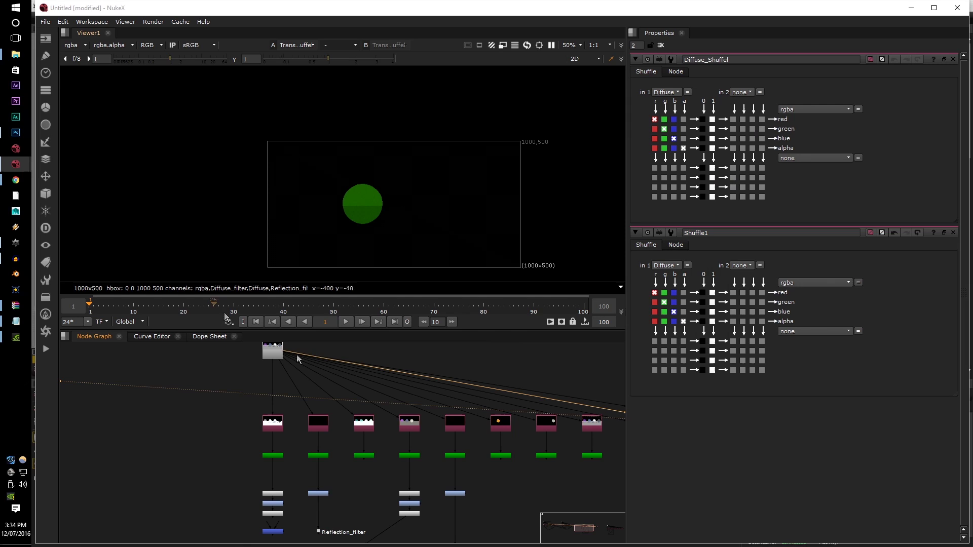
{"action": "scroll", "coordinate": [413, 419], "scroll_direction": "down", "scroll_amount": 7}
{"action": "middle_click_drag", "start_coordinate": [412, 419], "coordinate": [316, 409]}
{"action": "scroll", "coordinate": [335, 408], "scroll_direction": "up", "scroll_amount": 6}
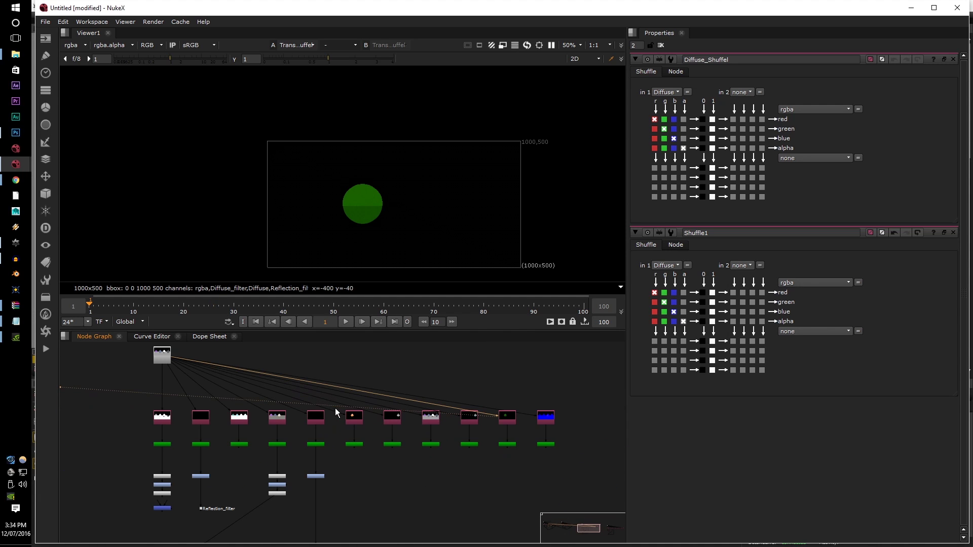
{"action": "scroll", "coordinate": [322, 402], "scroll_direction": "down", "scroll_amount": 2}
{"action": "scroll", "coordinate": [141, 357], "scroll_direction": "up", "scroll_amount": 5}
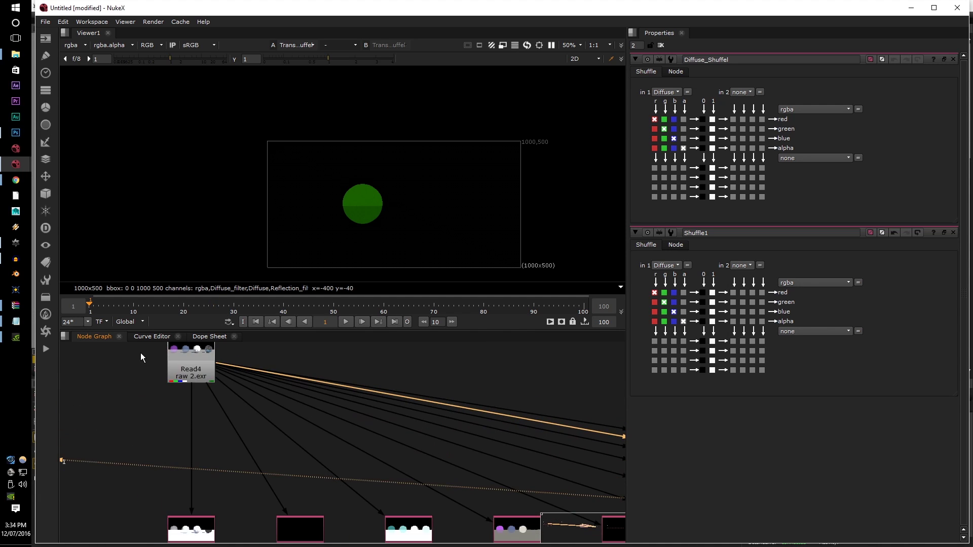
{"action": "scroll", "coordinate": [152, 370], "scroll_direction": "up", "scroll_amount": 2}
{"action": "left_click", "coordinate": [214, 385]}
{"action": "key", "text": "1"}
{"action": "scroll", "coordinate": [214, 386], "scroll_direction": "up", "scroll_amount": 2}
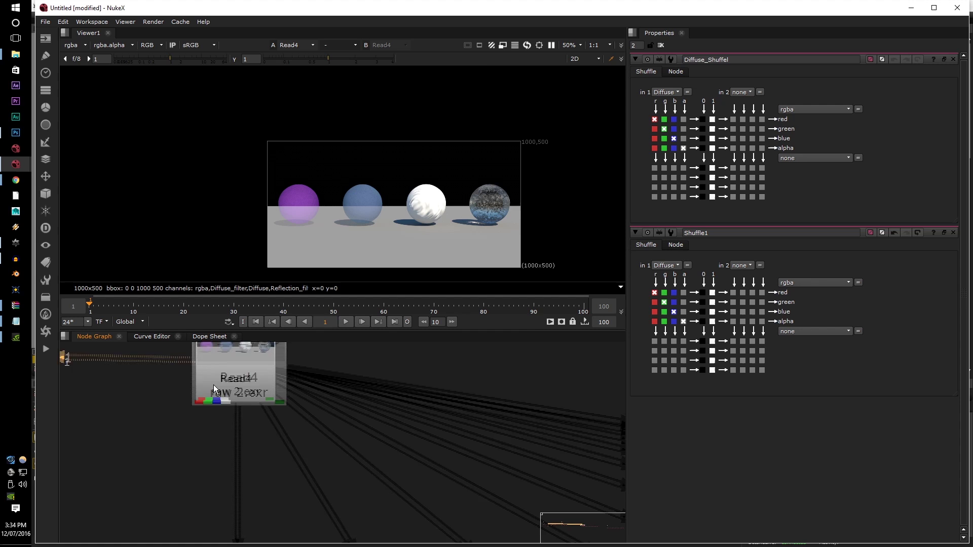
Step: Show the Read3 unraw 2.exr render in the viewer
{"action": "scroll", "coordinate": [214, 385], "scroll_direction": "down", "scroll_amount": 3}
{"action": "scroll", "coordinate": [266, 408], "scroll_direction": "down", "scroll_amount": 2}
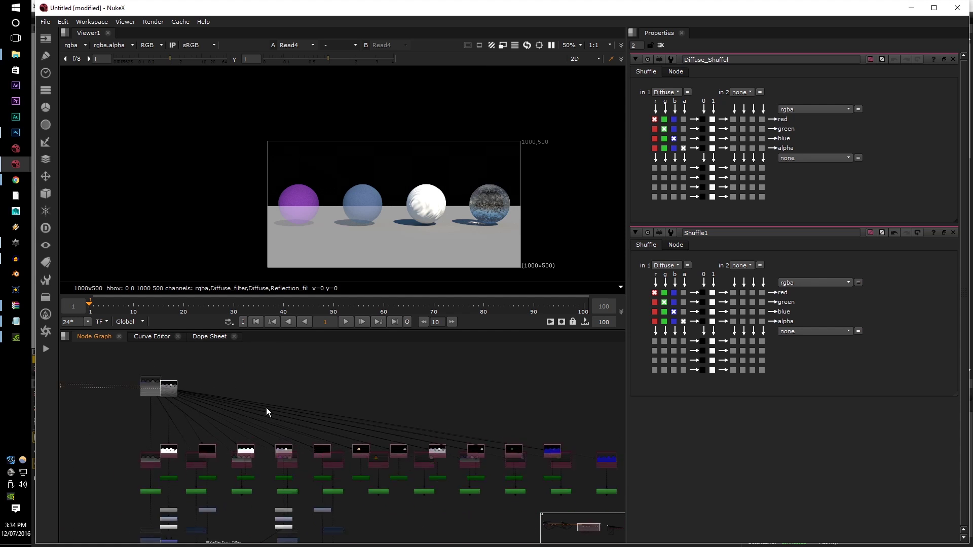
{"action": "scroll", "coordinate": [266, 408], "scroll_direction": "down", "scroll_amount": 2}
{"action": "scroll", "coordinate": [305, 397], "scroll_direction": "up", "scroll_amount": 5}
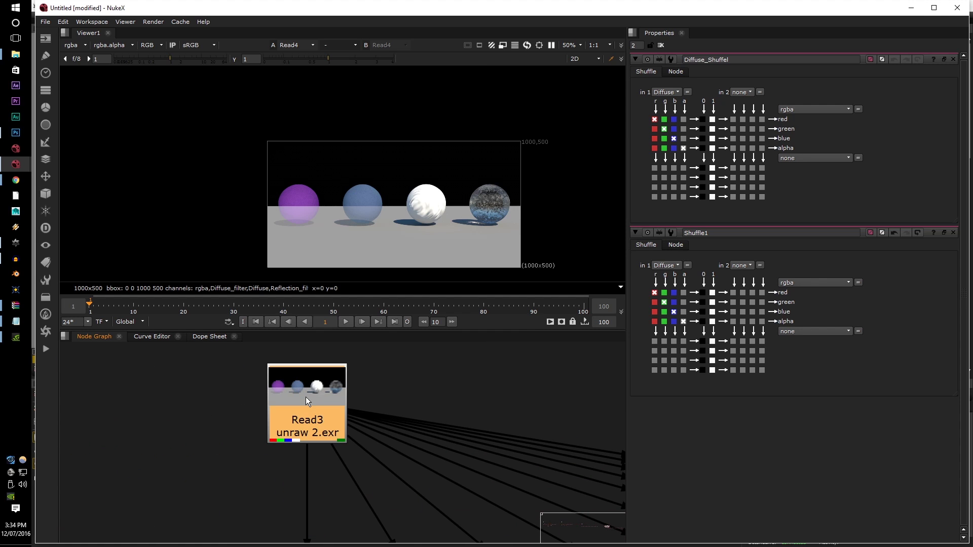
{"action": "key", "text": "1"}
Step: Compare the raw and unraw beauty renders by alternating Read4 and Read3 in the viewer, examining the spheres up close
{"action": "scroll", "coordinate": [306, 396], "scroll_direction": "down", "scroll_amount": 3}
{"action": "scroll", "coordinate": [417, 430], "scroll_direction": "down", "scroll_amount": 2}
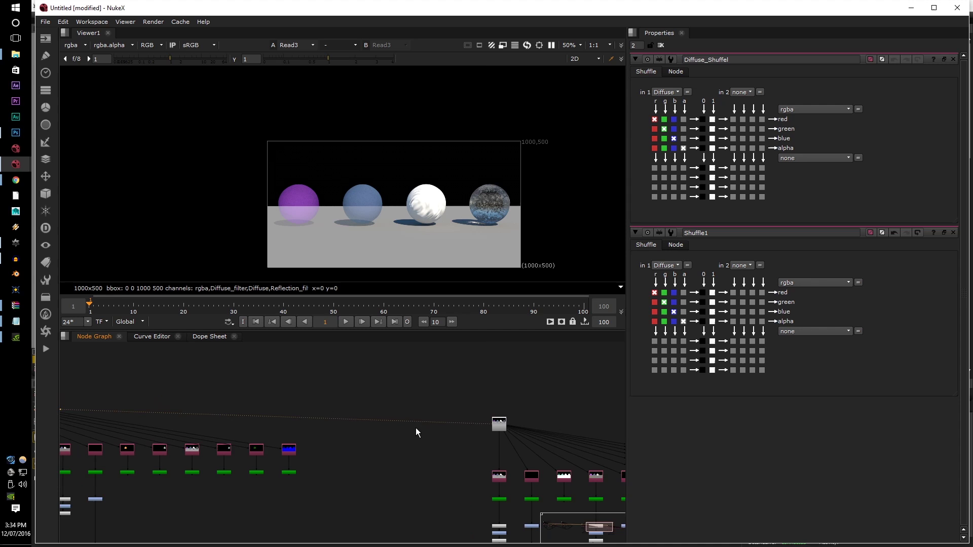
{"action": "scroll", "coordinate": [194, 425], "scroll_direction": "down", "scroll_amount": 2}
{"action": "middle_click_drag", "start_coordinate": [135, 413], "coordinate": [189, 415]}
{"action": "scroll", "coordinate": [188, 415], "scroll_direction": "up", "scroll_amount": 2}
{"action": "left_click", "coordinate": [143, 407]}
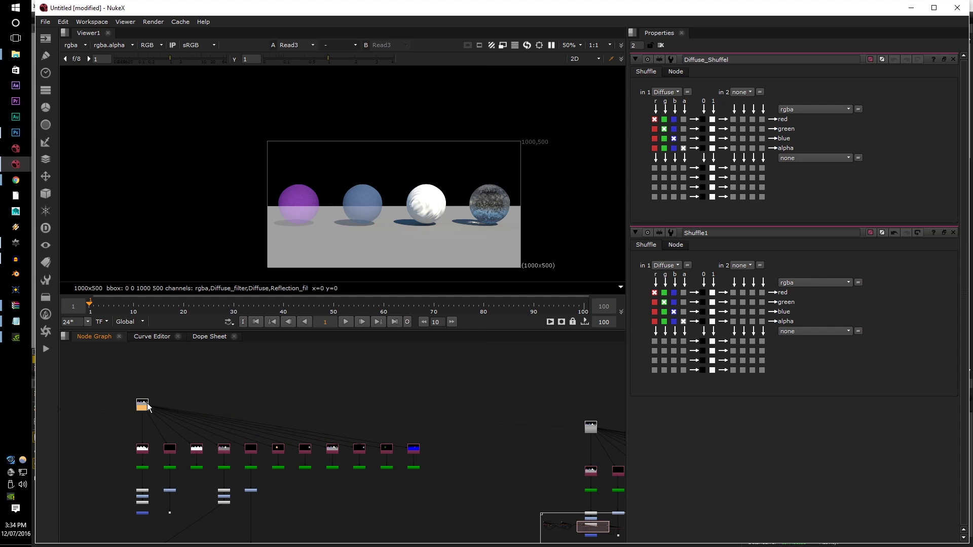
{"action": "key", "text": "1"}
{"action": "left_click", "coordinate": [588, 429]}
{"action": "key", "text": "1"}
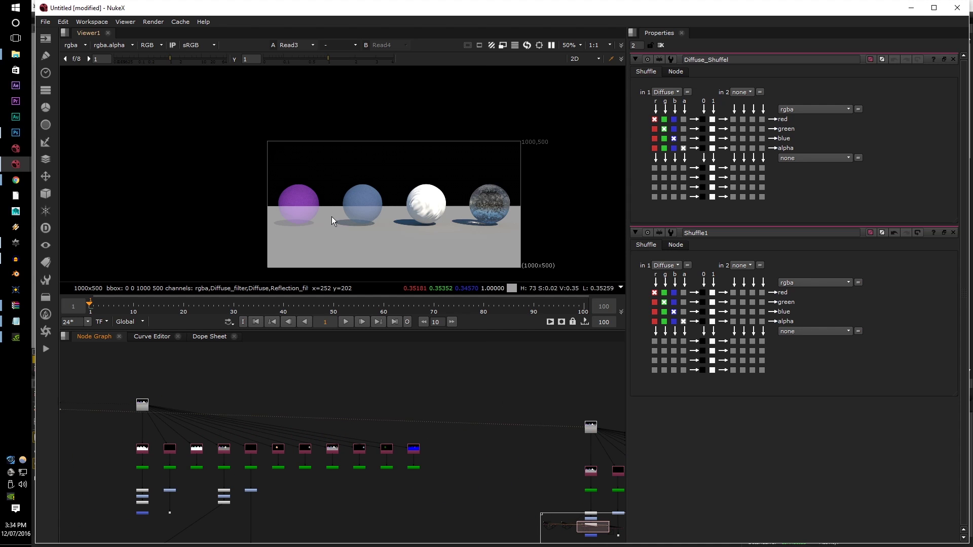
{"action": "scroll", "coordinate": [383, 217], "scroll_direction": "up", "scroll_amount": 8}
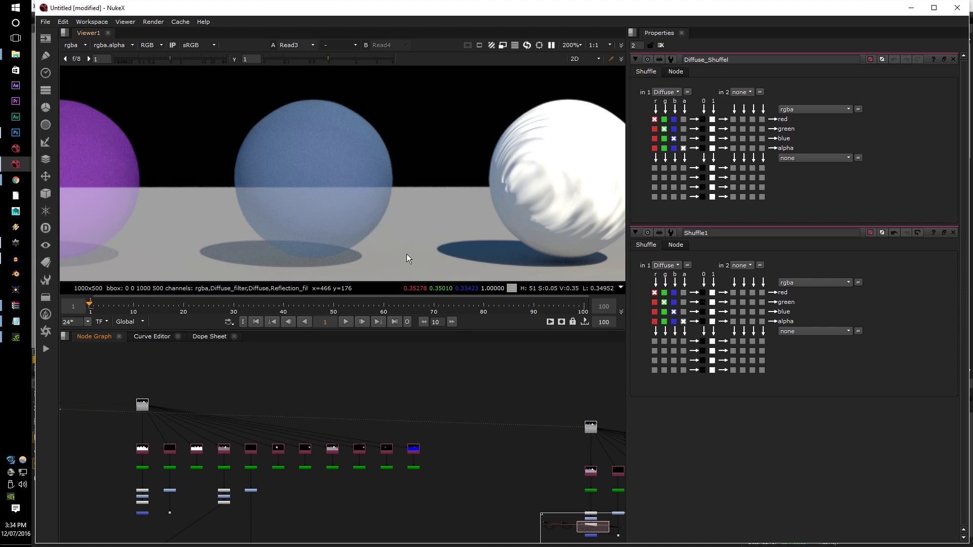
{"action": "key", "text": "1"}
{"action": "scroll", "coordinate": [332, 241], "scroll_direction": "down", "scroll_amount": 2}
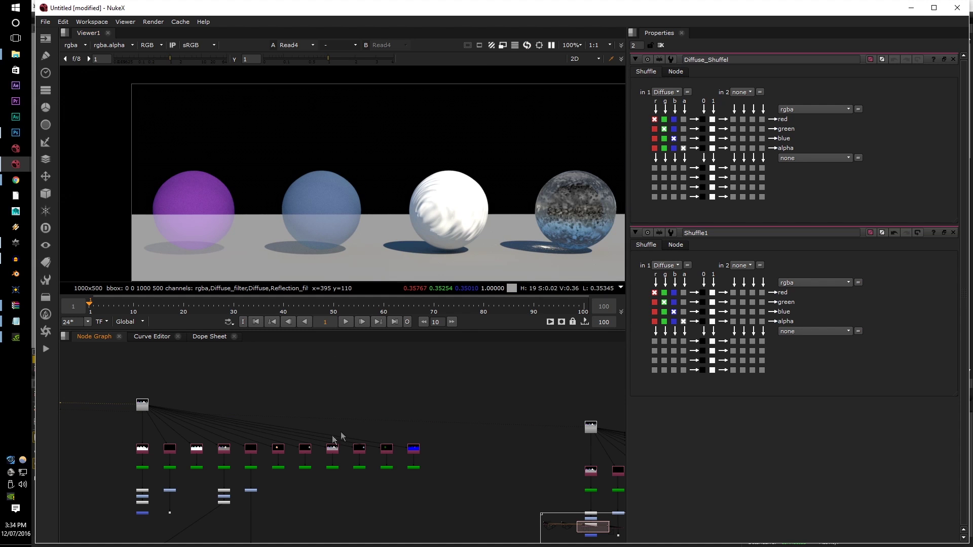
Step: View the Diffuse_Shuffel pass of the raw render
{"action": "scroll", "coordinate": [147, 463], "scroll_direction": "up", "scroll_amount": 6}
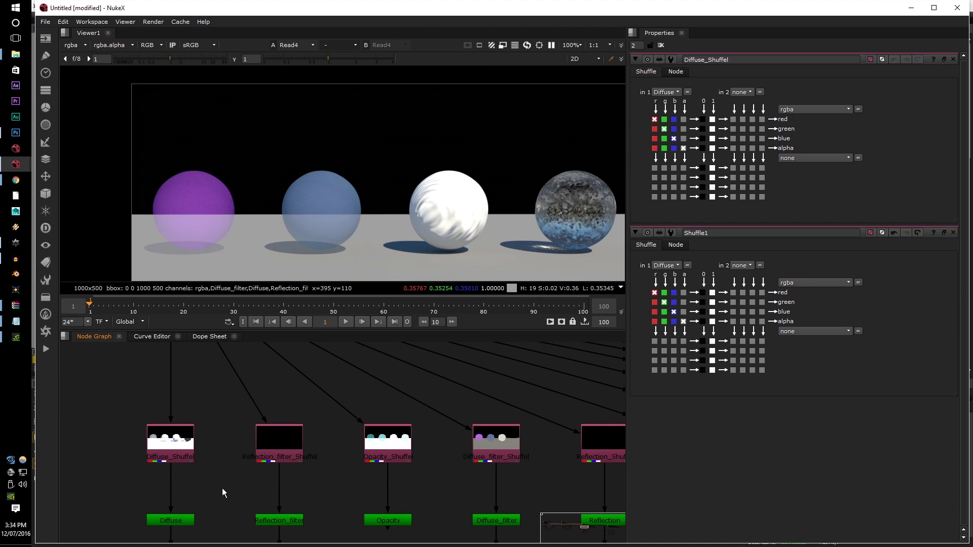
{"action": "scroll", "coordinate": [86, 458], "scroll_direction": "up", "scroll_amount": 1}
{"action": "scroll", "coordinate": [90, 457], "scroll_direction": "up", "scroll_amount": 1}
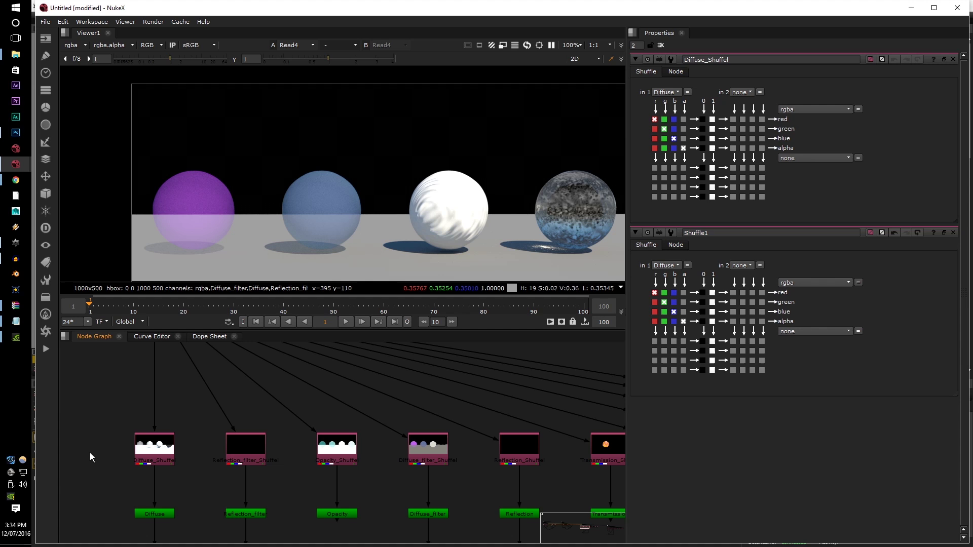
{"action": "scroll", "coordinate": [169, 479], "scroll_direction": "up", "scroll_amount": 3}
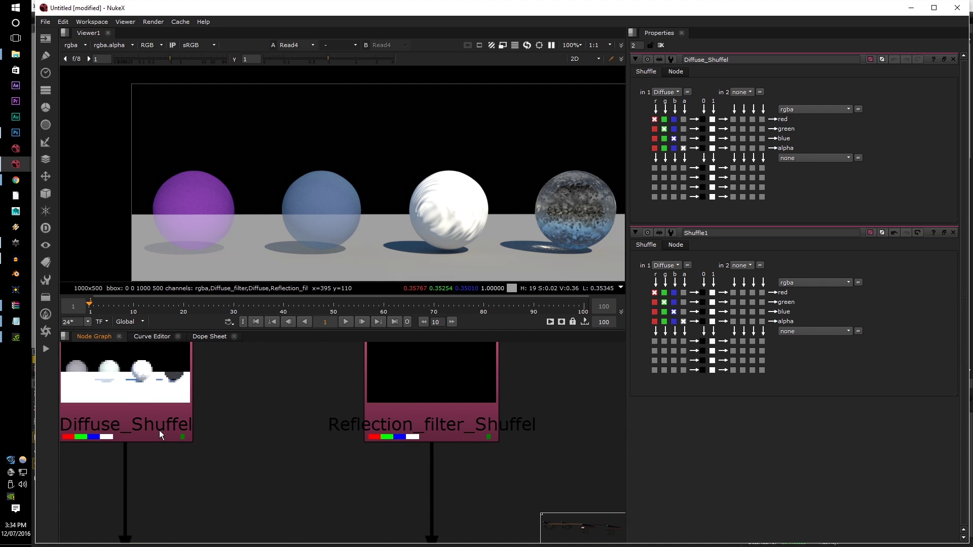
{"action": "left_click", "coordinate": [159, 430]}
{"action": "key", "text": "1"}
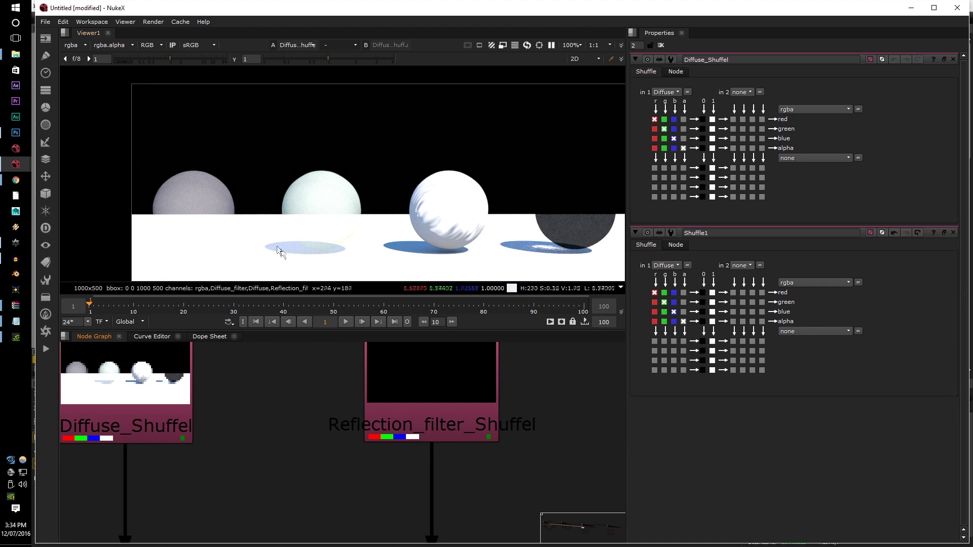
Step: Fit the whole frame in the viewer and view the unraw render's Diffuse_Shuffel pass for comparison
{"action": "scroll", "coordinate": [289, 228], "scroll_direction": "down", "scroll_amount": 2}
{"action": "middle_click_drag", "start_coordinate": [289, 228], "coordinate": [272, 183]}
{"action": "scroll", "coordinate": [211, 440], "scroll_direction": "down", "scroll_amount": 4}
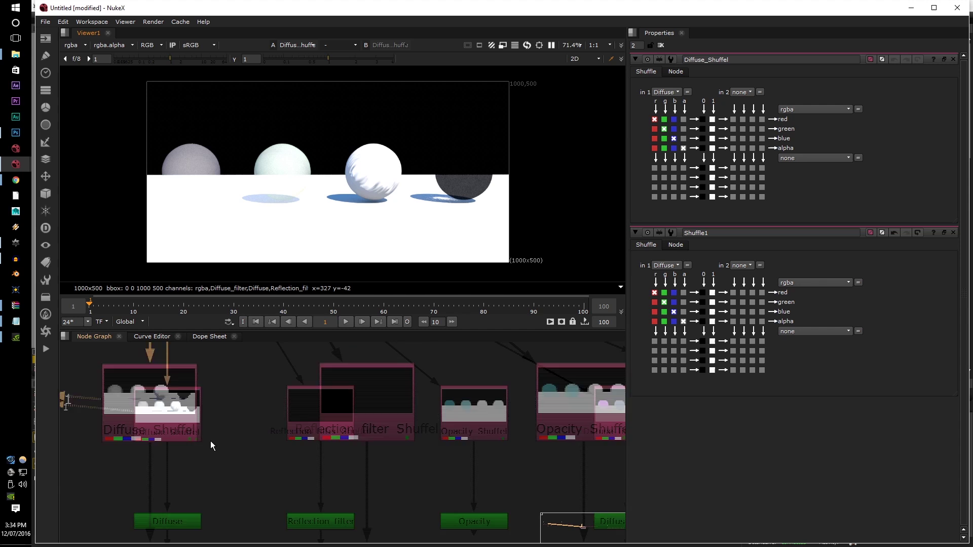
{"action": "scroll", "coordinate": [210, 440], "scroll_direction": "down", "scroll_amount": 2}
{"action": "middle_click_drag", "start_coordinate": [284, 424], "coordinate": [226, 423]}
{"action": "middle_click_drag", "start_coordinate": [583, 423], "coordinate": [386, 450]}
{"action": "scroll", "coordinate": [408, 468], "scroll_direction": "up", "scroll_amount": 5}
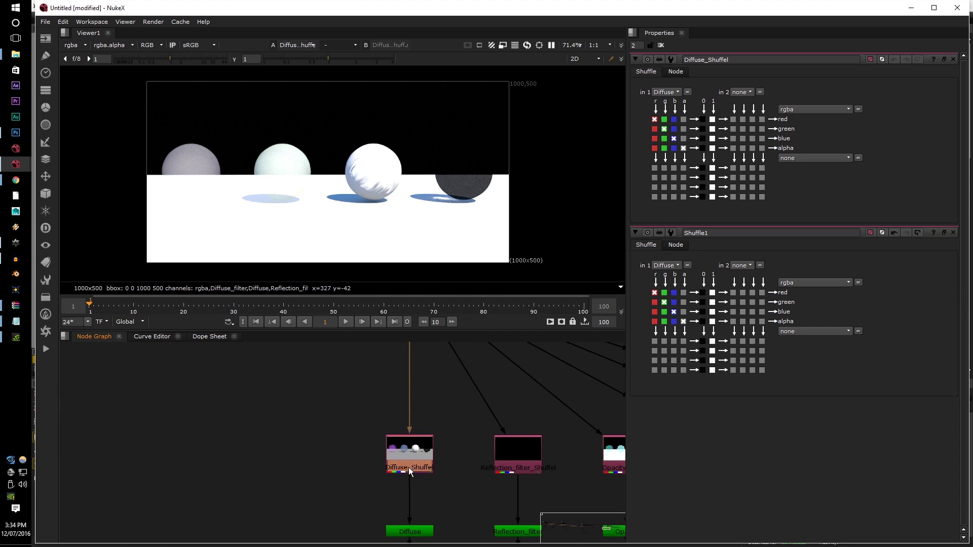
{"action": "left_click", "coordinate": [409, 466]}
{"action": "scroll", "coordinate": [410, 470], "scroll_direction": "down", "scroll_amount": 3}
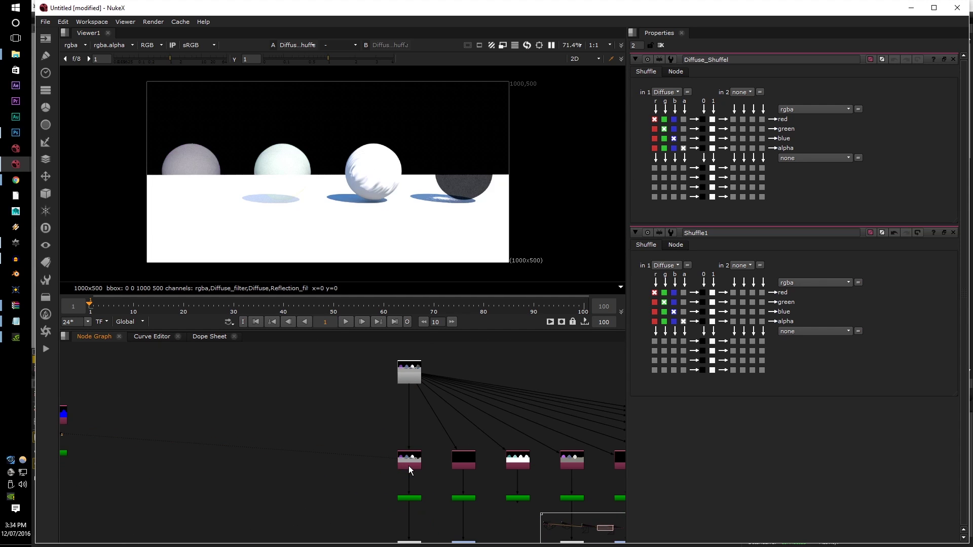
{"action": "scroll", "coordinate": [408, 466], "scroll_direction": "down", "scroll_amount": 6}
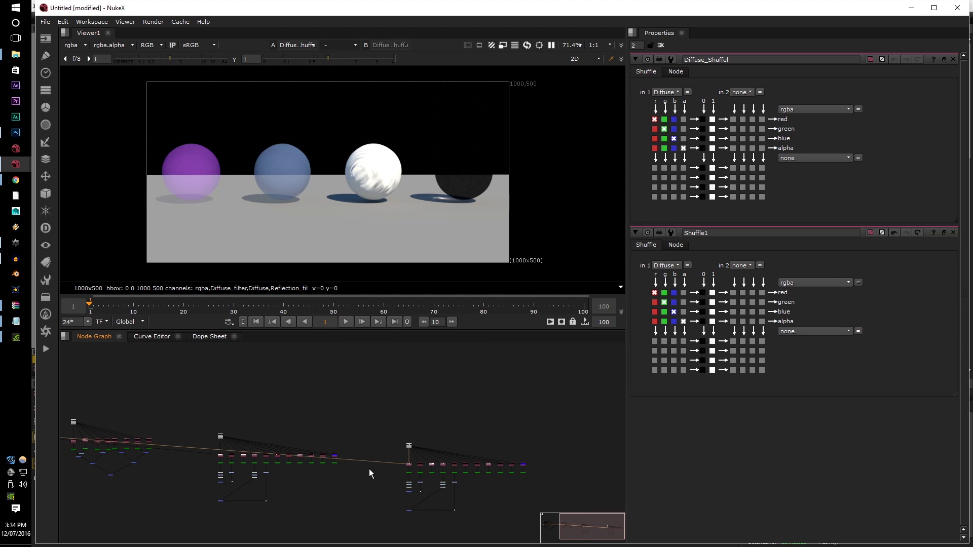
Step: Return to the raw render's node tree and show its Diffuse_Shuffel pass again
{"action": "scroll", "coordinate": [407, 464], "scroll_direction": "up", "scroll_amount": 6}
{"action": "scroll", "coordinate": [406, 464], "scroll_direction": "up", "scroll_amount": 5}
{"action": "scroll", "coordinate": [401, 469], "scroll_direction": "down", "scroll_amount": 7}
{"action": "middle_click_drag", "start_coordinate": [400, 462], "coordinate": [530, 431]}
{"action": "middle_click_drag", "start_coordinate": [270, 446], "coordinate": [385, 432]}
{"action": "scroll", "coordinate": [277, 443], "scroll_direction": "up", "scroll_amount": 3}
{"action": "scroll", "coordinate": [277, 445], "scroll_direction": "down", "scroll_amount": 3}
{"action": "scroll", "coordinate": [277, 445], "scroll_direction": "up", "scroll_amount": 3}
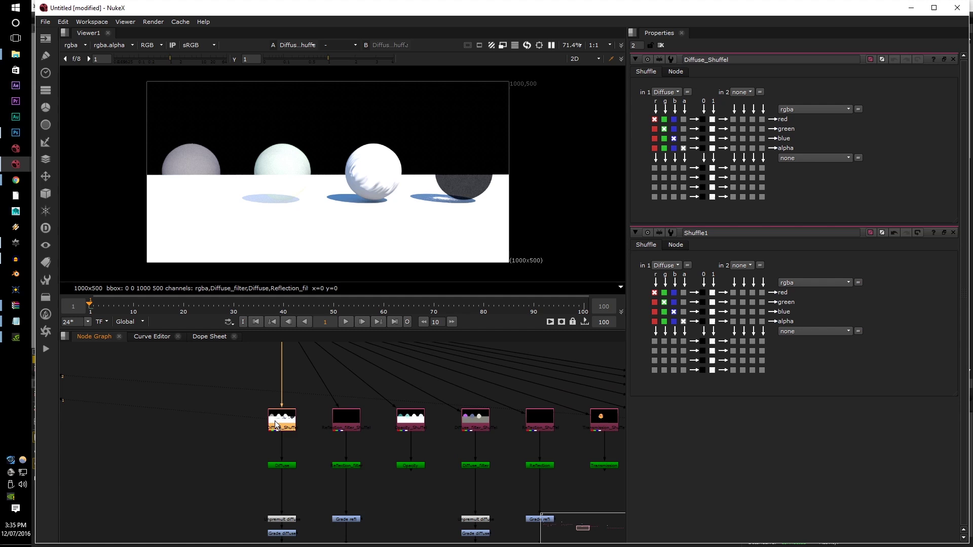
Step: View the output of the green Diffuse node below the raw render's Diffuse_Shuffel
{"action": "scroll", "coordinate": [276, 446], "scroll_direction": "down", "scroll_amount": 2}
{"action": "scroll", "coordinate": [277, 446], "scroll_direction": "up", "scroll_amount": 4}
{"action": "left_click", "coordinate": [277, 479]}
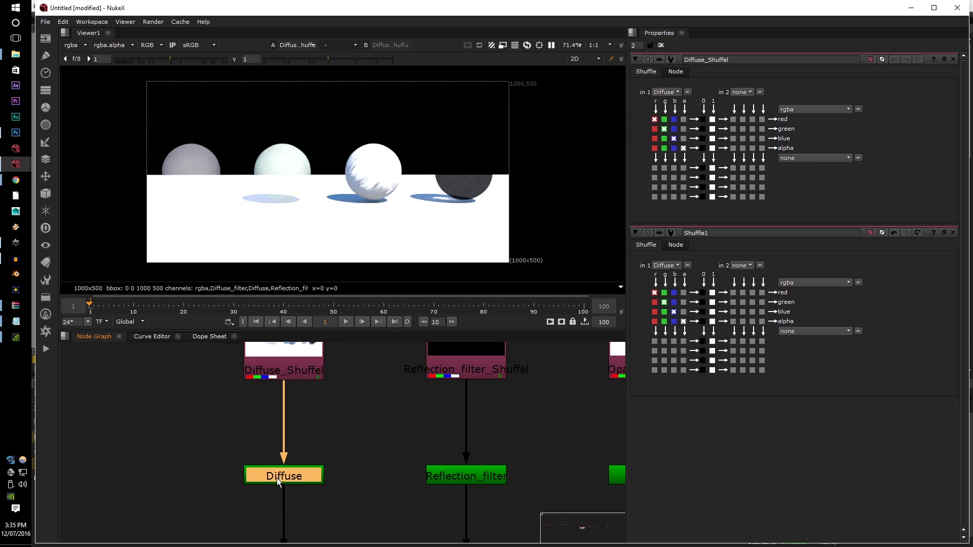
{"action": "key", "text": "1"}
{"action": "scroll", "coordinate": [277, 478], "scroll_direction": "down", "scroll_amount": 4}
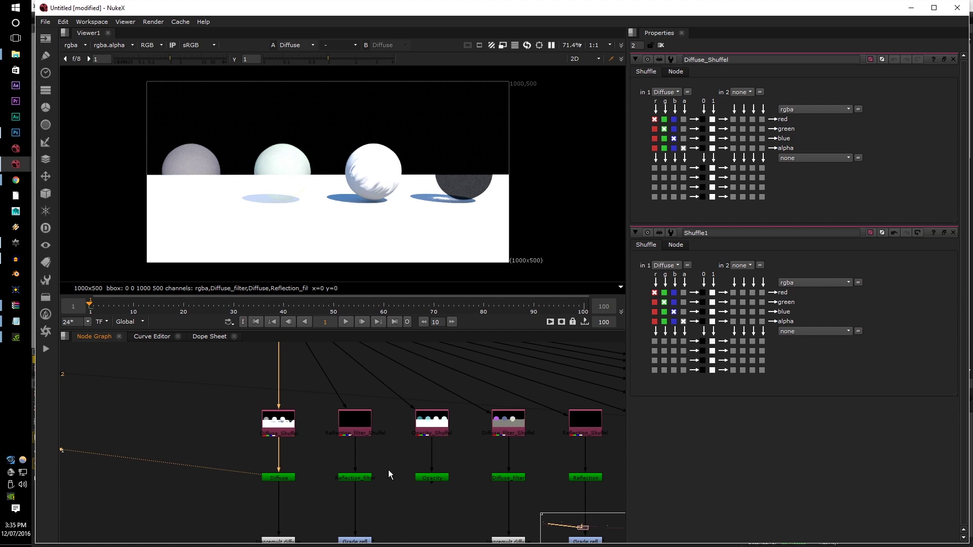
Step: Delete the unpremult, grade and merge nodes below the raw render's green pass nodes
{"action": "middle_click_drag", "start_coordinate": [393, 473], "coordinate": [318, 418]}
{"action": "scroll", "coordinate": [334, 441], "scroll_direction": "down", "scroll_amount": 3}
{"action": "scroll", "coordinate": [321, 460], "scroll_direction": "up", "scroll_amount": 3}
{"action": "scroll", "coordinate": [306, 426], "scroll_direction": "down", "scroll_amount": 3}
{"action": "left_click_drag", "start_coordinate": [248, 427], "coordinate": [454, 481]}
{"action": "scroll", "coordinate": [454, 484], "scroll_direction": "down", "scroll_amount": 2}
{"action": "left_click_drag", "start_coordinate": [294, 536], "coordinate": [491, 440]}
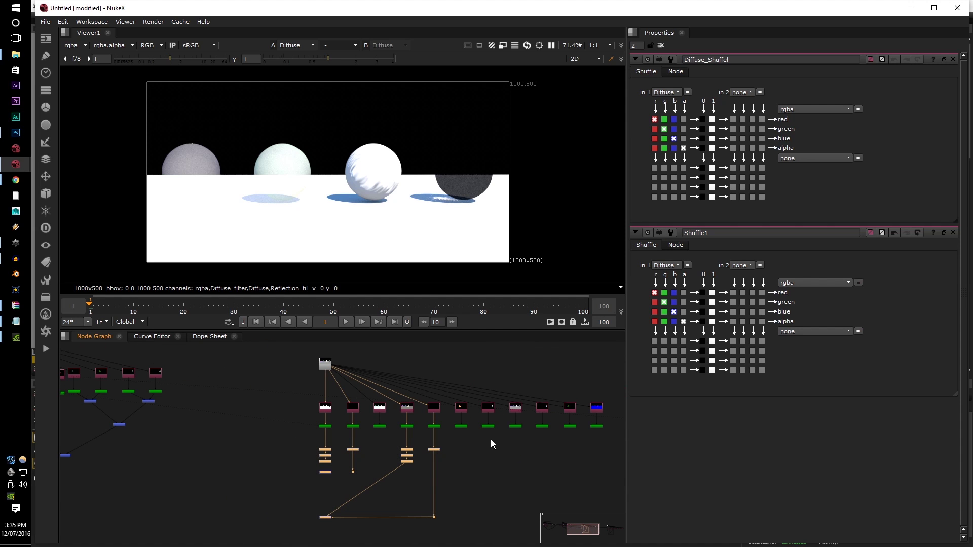
{"action": "key", "text": "Delete"}
Step: Add a Merge node below the raw render's Diffuse and Reflection_filter nodes
{"action": "key", "text": "Tab"}
{"action": "key", "text": "BackSpace"}
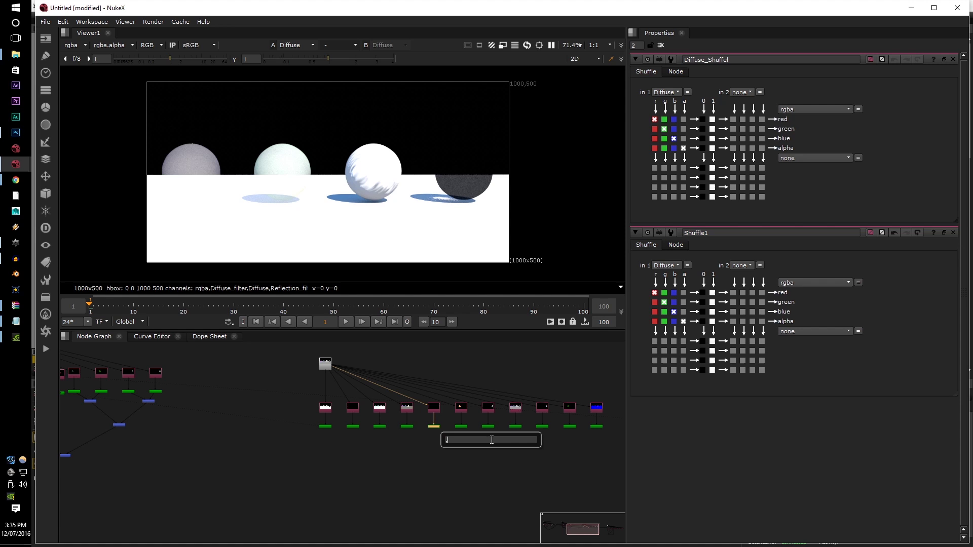
{"action": "type", "text": "m"}
{"action": "left_click", "coordinate": [354, 443]}
{"action": "scroll", "coordinate": [361, 445], "scroll_direction": "up", "scroll_amount": 5}
{"action": "key", "text": "m"}
{"action": "scroll", "coordinate": [297, 443], "scroll_direction": "down", "scroll_amount": 3}
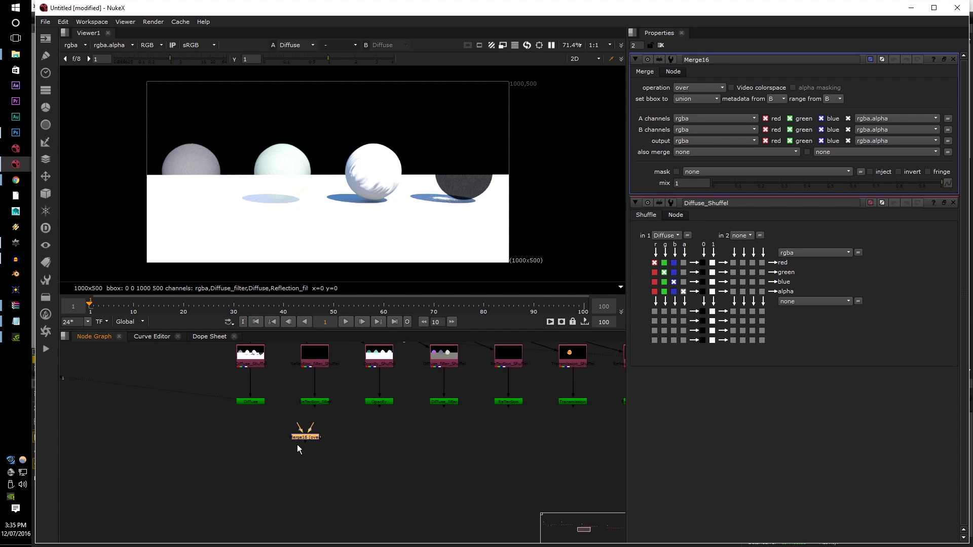
Step: Connect the new Merge node's two inputs to the raw render's Diffuse and Diffuse_filter nodes
{"action": "middle_click_drag", "start_coordinate": [297, 445], "coordinate": [302, 476]}
{"action": "left_click_drag", "start_coordinate": [304, 458], "coordinate": [273, 440]}
{"action": "scroll", "coordinate": [335, 452], "scroll_direction": "up", "scroll_amount": 1}
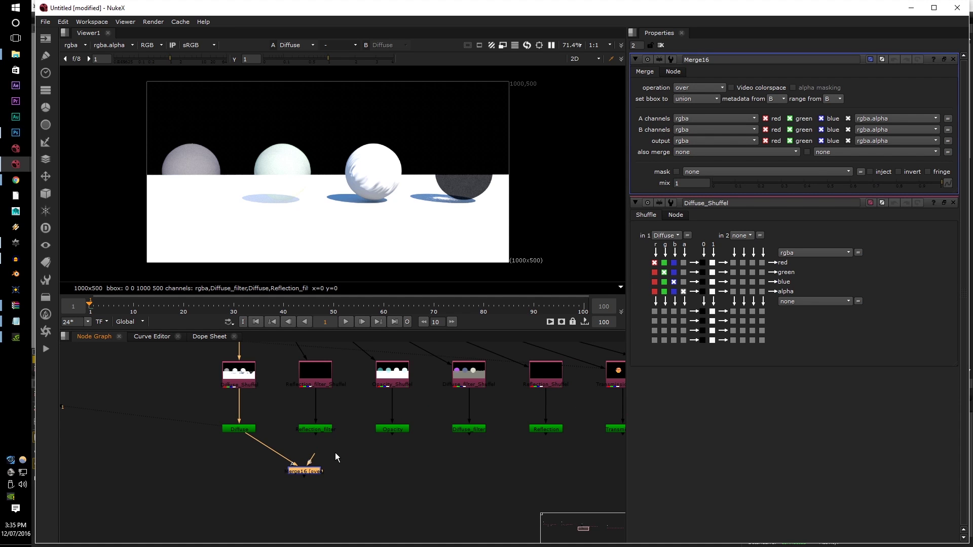
{"action": "left_click_drag", "start_coordinate": [330, 453], "coordinate": [415, 428]}
{"action": "left_click_drag", "start_coordinate": [315, 461], "coordinate": [468, 429]}
Step: Set the Merge node's operation to multiply
{"action": "left_click", "coordinate": [305, 471]}
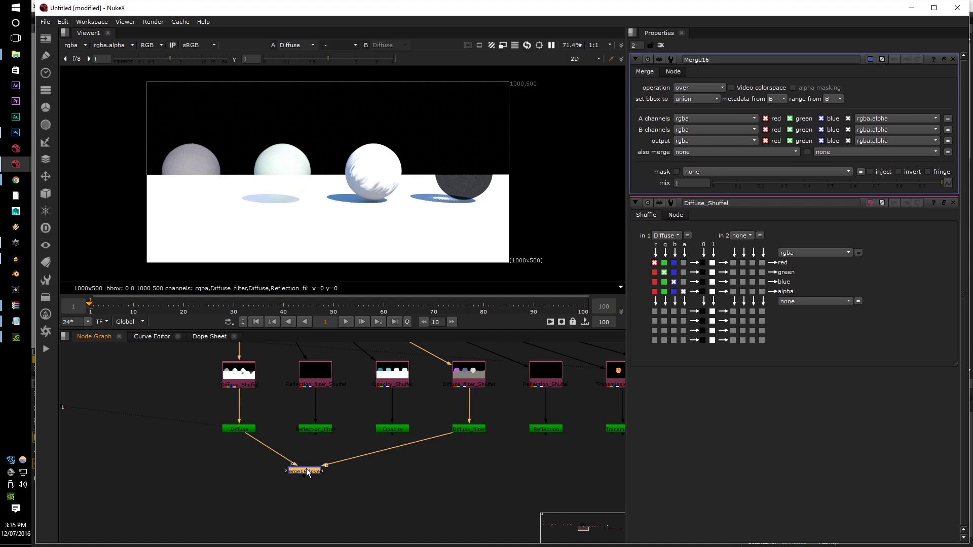
{"action": "left_click", "coordinate": [686, 88]}
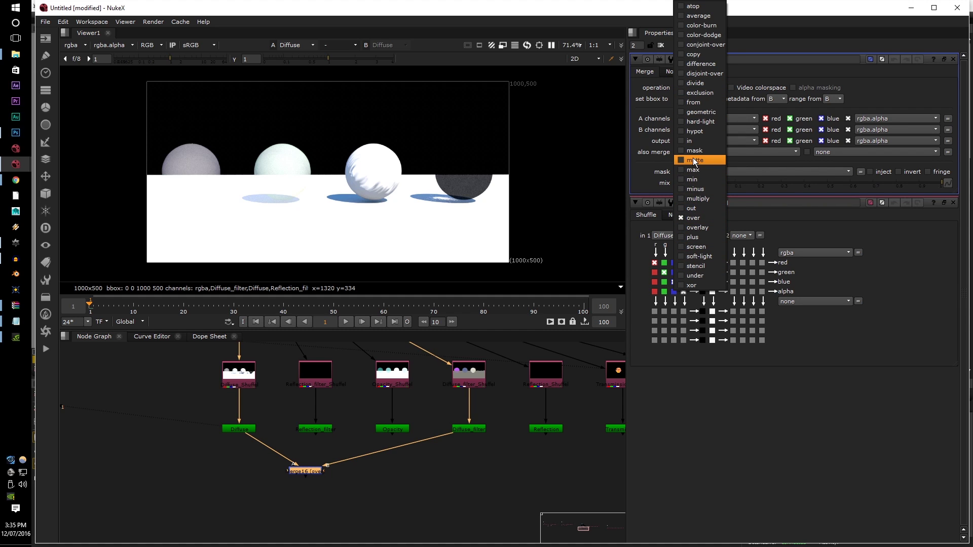
{"action": "left_click", "coordinate": [701, 199]}
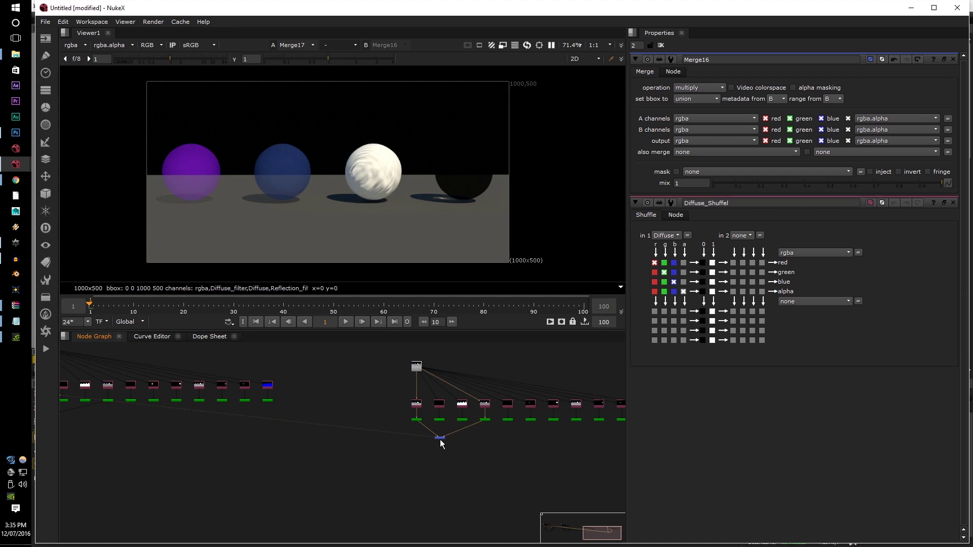
Step: Compare the multiplied diffuse results of the raw and unraw trees by alternating Merge16 and Merge17 in the viewer
{"action": "middle_click_drag", "start_coordinate": [365, 471], "coordinate": [458, 490]}
{"action": "key", "text": "2"}
{"action": "key", "text": "1"}
{"action": "key", "text": "2"}
{"action": "key", "text": "1"}
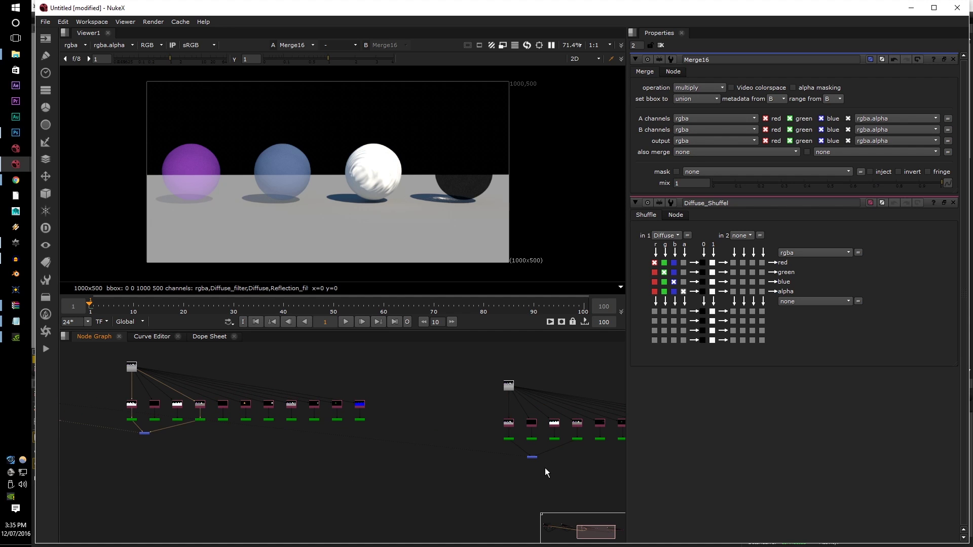
{"action": "key", "text": "2"}
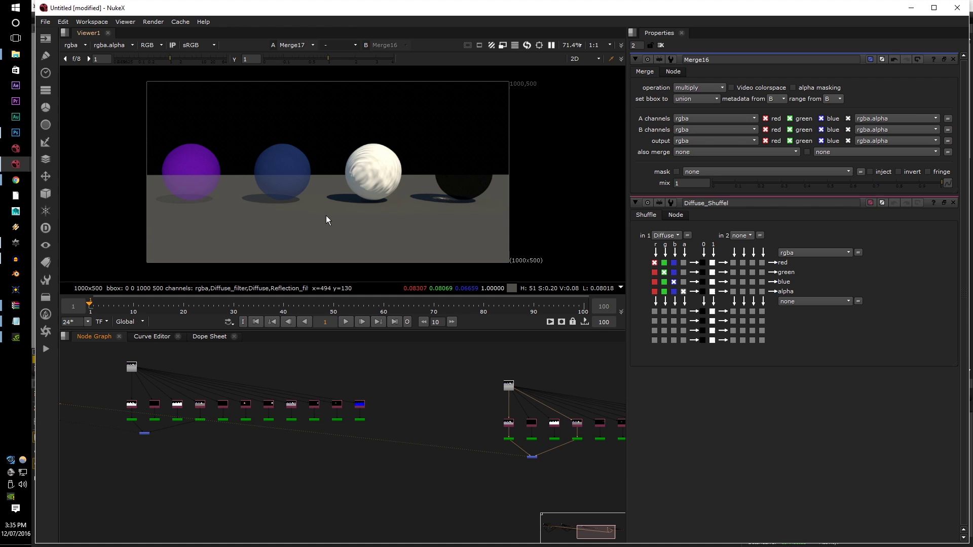
{"action": "key", "text": "1"}
{"action": "key", "text": "2"}
{"action": "key", "text": "1"}
{"action": "scroll", "coordinate": [340, 220], "scroll_direction": "up", "scroll_amount": 3}
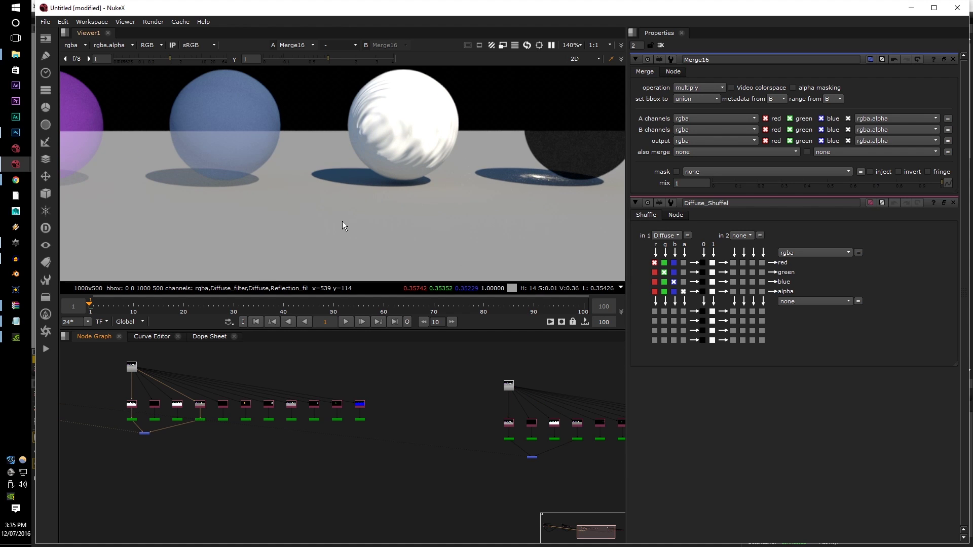
Step: Compare the multiplied diffuse results on the spheres by alternating the viewer between Merge16 and Merge17
{"action": "key", "text": "2"}
{"action": "key", "text": "1"}
{"action": "key", "text": "2"}
{"action": "key", "text": "1"}
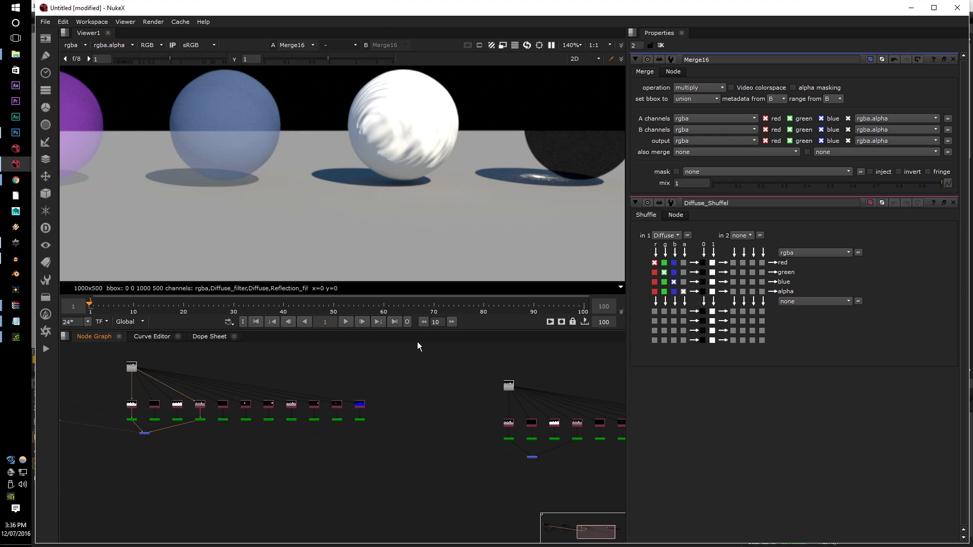
{"action": "key", "text": "2"}
{"action": "key", "text": "1"}
{"action": "key", "text": "2"}
Step: Locate the Merge17 and Merge16 nodes in the node graph and view each one's multiplied result
{"action": "scroll", "coordinate": [524, 464], "scroll_direction": "up", "scroll_amount": 10}
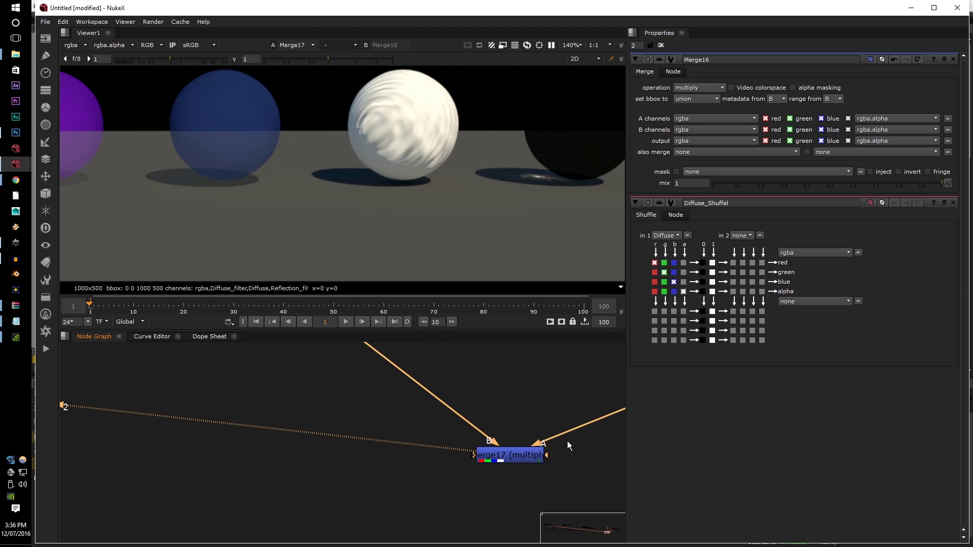
{"action": "key", "text": "1"}
{"action": "key", "text": "2"}
{"action": "scroll", "coordinate": [567, 441], "scroll_direction": "down", "scroll_amount": 8}
{"action": "middle_click_drag", "start_coordinate": [499, 437], "coordinate": [644, 439]}
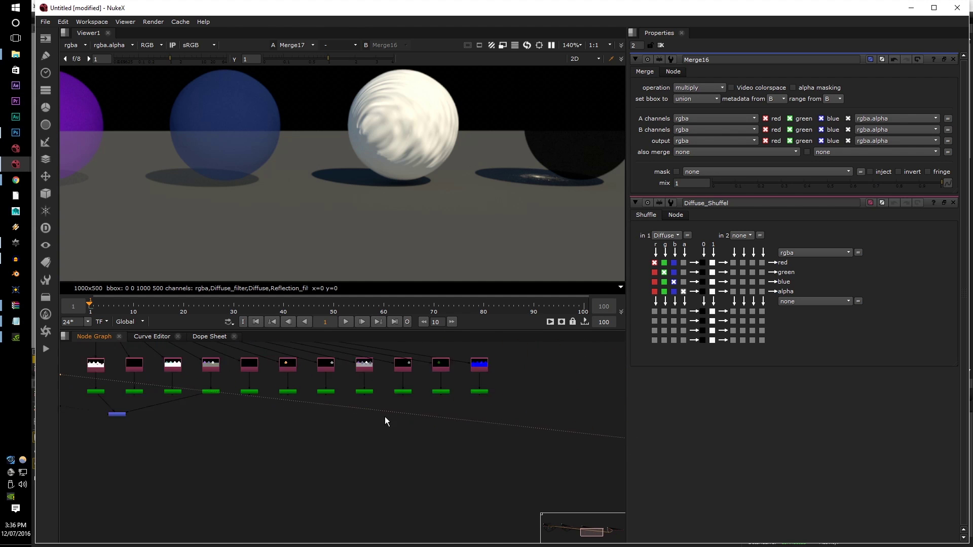
{"action": "middle_click_drag", "start_coordinate": [108, 414], "coordinate": [236, 428]}
{"action": "scroll", "coordinate": [237, 427], "scroll_direction": "up", "scroll_amount": 7}
{"action": "left_click", "coordinate": [286, 421]}
{"action": "scroll", "coordinate": [287, 419], "scroll_direction": "up", "scroll_amount": 3}
{"action": "key", "text": "shift+x"}
{"action": "scroll", "coordinate": [287, 420], "scroll_direction": "down", "scroll_amount": 10}
{"action": "key", "text": "1"}
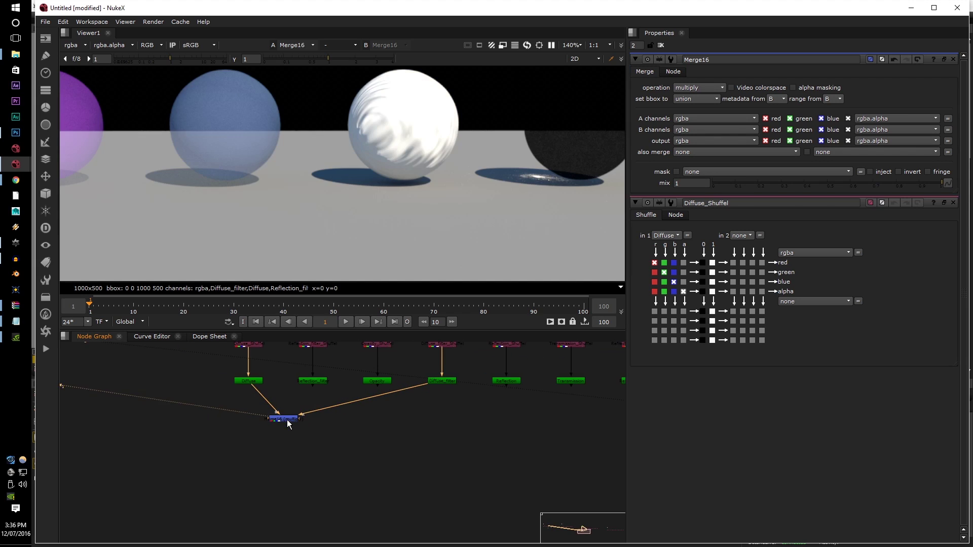
Step: Examine the Diffuse and Diffuse_filter nodes feeding Merge17 and view its result against Merge16
{"action": "middle_click_drag", "start_coordinate": [570, 432], "coordinate": [399, 429]}
{"action": "scroll", "coordinate": [399, 428], "scroll_direction": "up", "scroll_amount": 5}
{"action": "left_click", "coordinate": [365, 439]}
{"action": "key", "text": "2"}
{"action": "scroll", "coordinate": [365, 442], "scroll_direction": "up", "scroll_amount": 8}
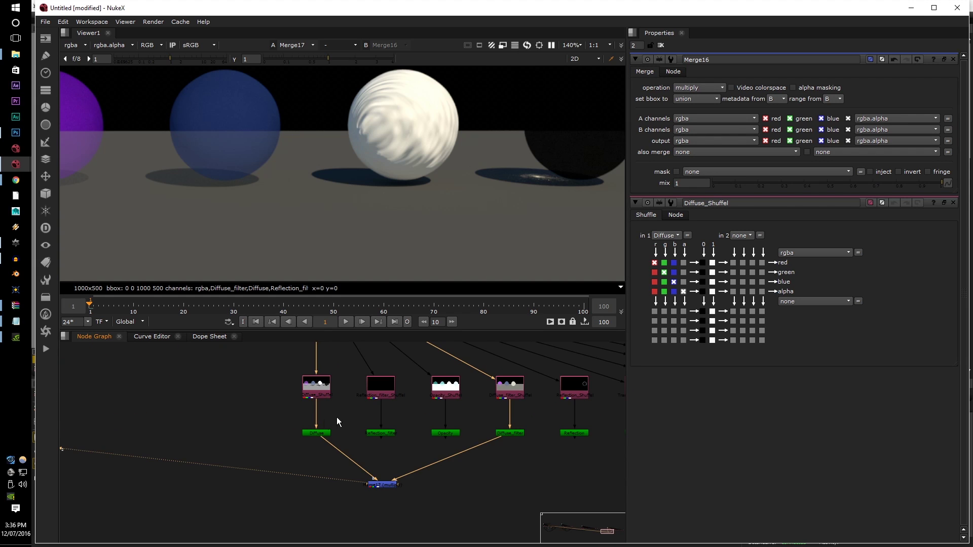
{"action": "middle_click_drag", "start_coordinate": [226, 426], "coordinate": [333, 432]}
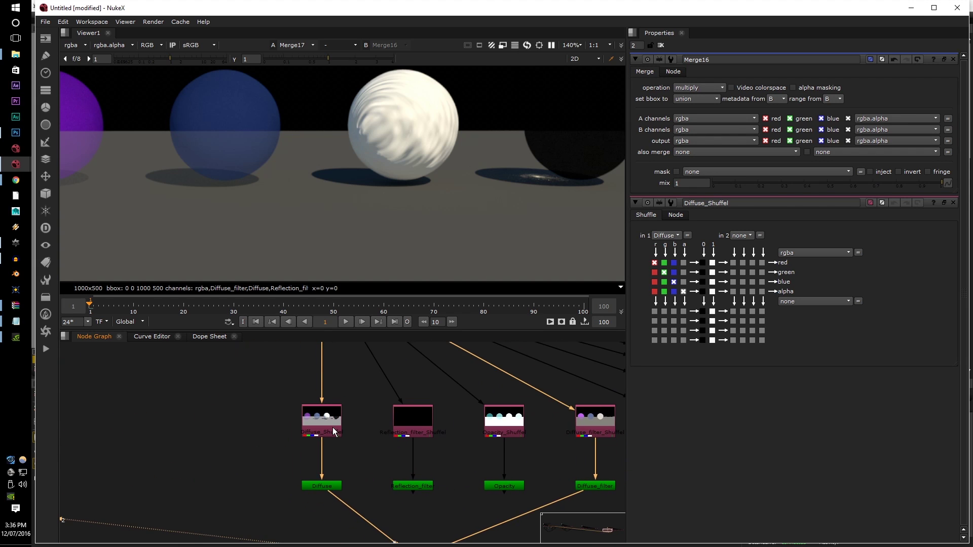
{"action": "scroll", "coordinate": [333, 433], "scroll_direction": "up", "scroll_amount": 4}
{"action": "key", "text": "1"}
{"action": "key", "text": "2"}
{"action": "scroll", "coordinate": [333, 432], "scroll_direction": "down", "scroll_amount": 4}
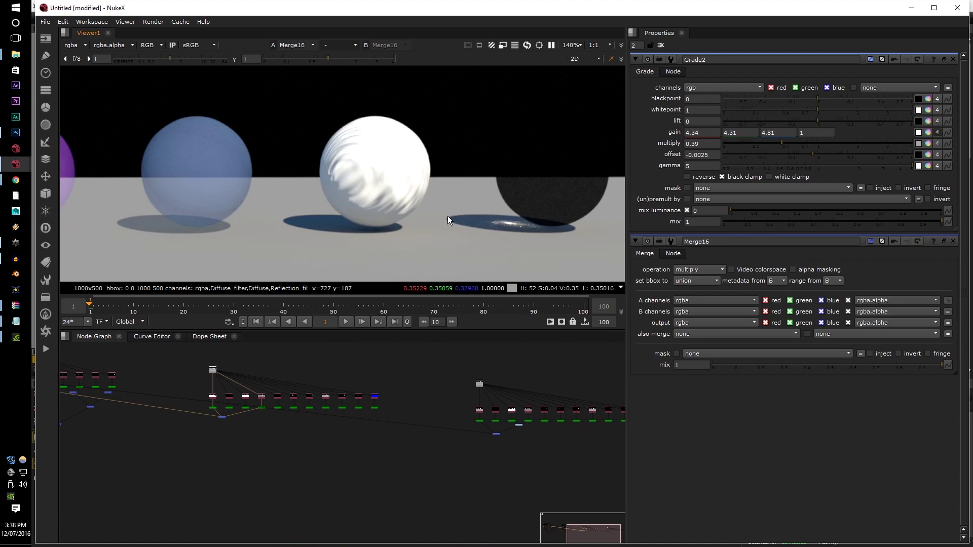
Step: Compare Merge16 with the graded diffuse result of Merge17 in a close-up view of the spheres
{"action": "key", "text": "2"}
{"action": "key", "text": "1"}
{"action": "key", "text": "2"}
{"action": "key", "text": "1"}
{"action": "scroll", "coordinate": [445, 401], "scroll_direction": "down", "scroll_amount": 4}
{"action": "key", "text": "2"}
{"action": "key", "text": "1"}
{"action": "key", "text": "2"}
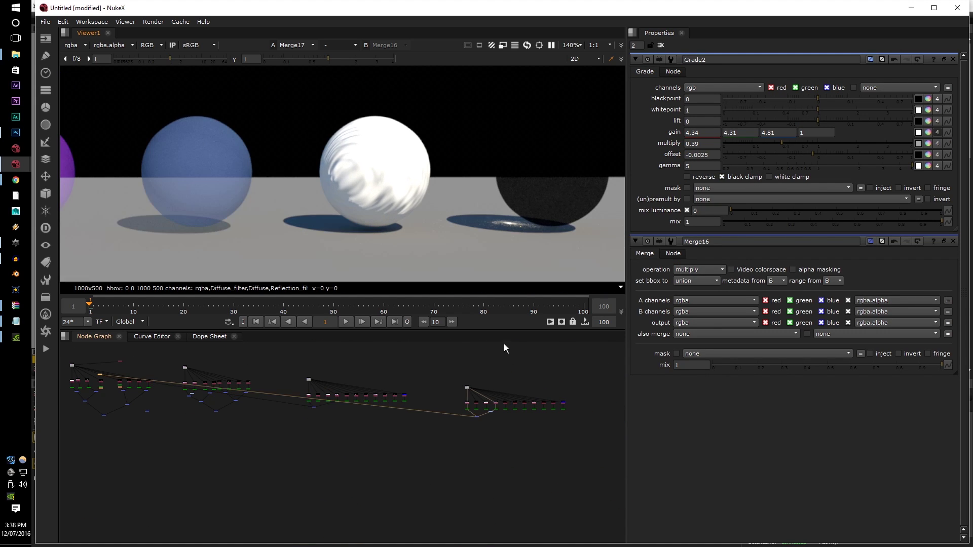
{"action": "key", "text": "1"}
{"action": "key", "text": "2"}
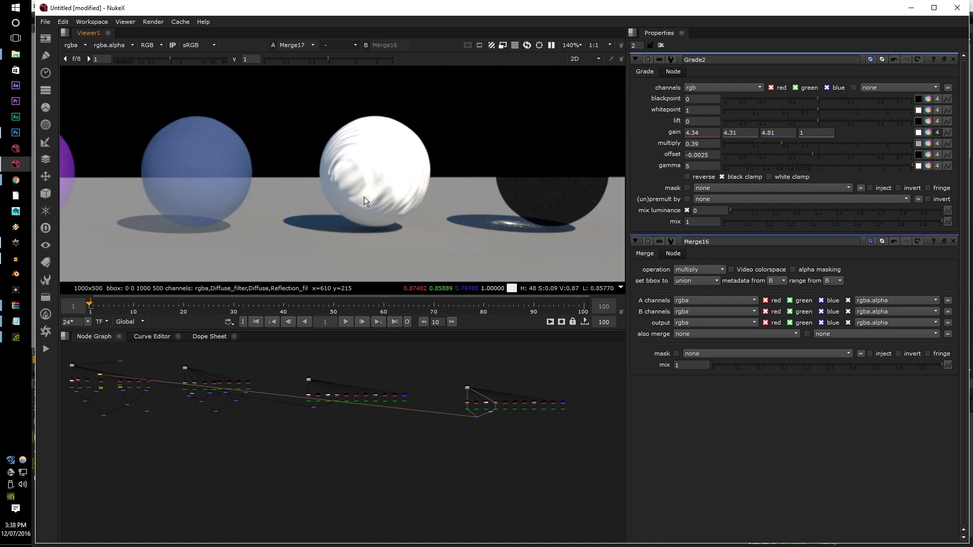
Step: Compare all four spheres between Merge16 and Merge17 by alternating both results across the whole frame
{"action": "scroll", "coordinate": [364, 197], "scroll_direction": "down", "scroll_amount": 4}
{"action": "key", "text": "2"}
{"action": "key", "text": "1"}
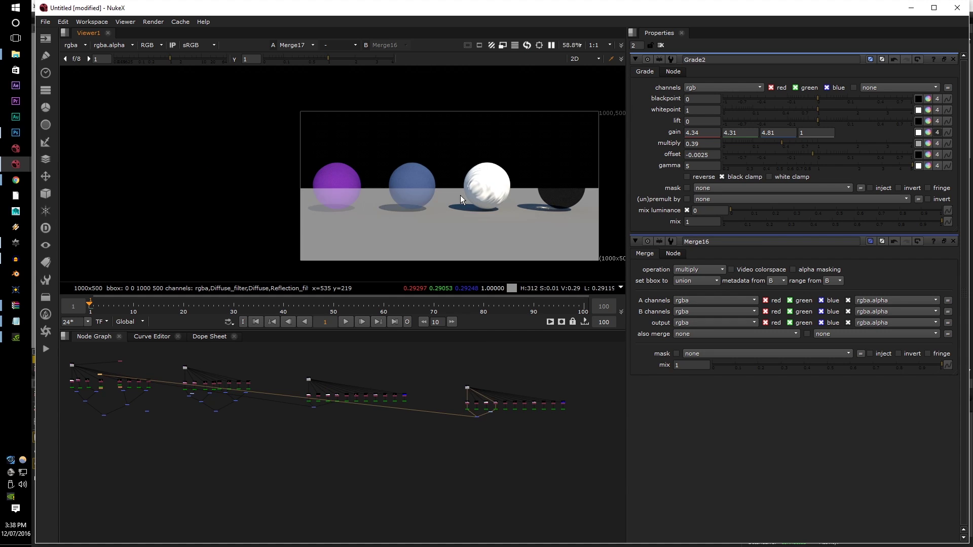
{"action": "key", "text": "2"}
{"action": "key", "text": "1"}
{"action": "key", "text": "2"}
{"action": "key", "text": "1"}
{"action": "scroll", "coordinate": [460, 195], "scroll_direction": "up", "scroll_amount": 3}
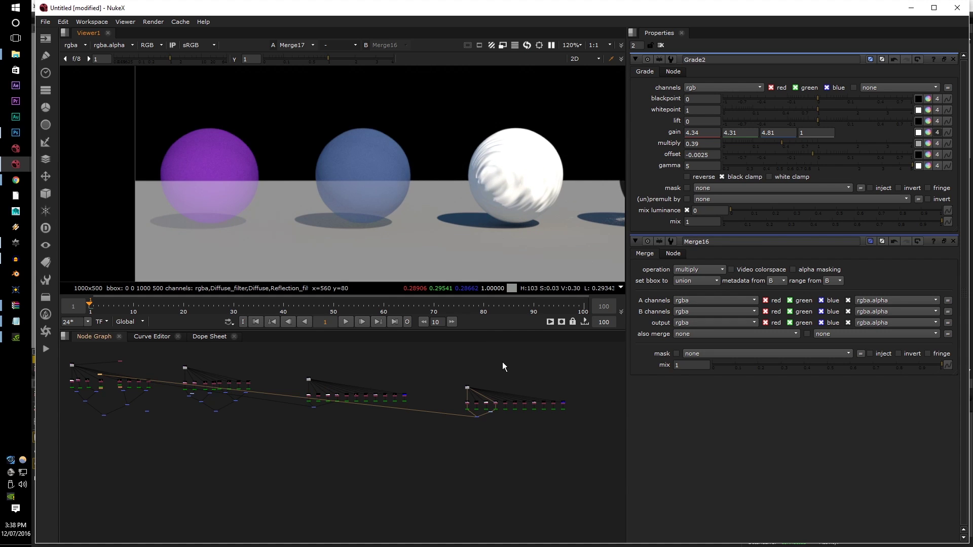
{"action": "middle_click_drag", "start_coordinate": [492, 387], "coordinate": [475, 409]}
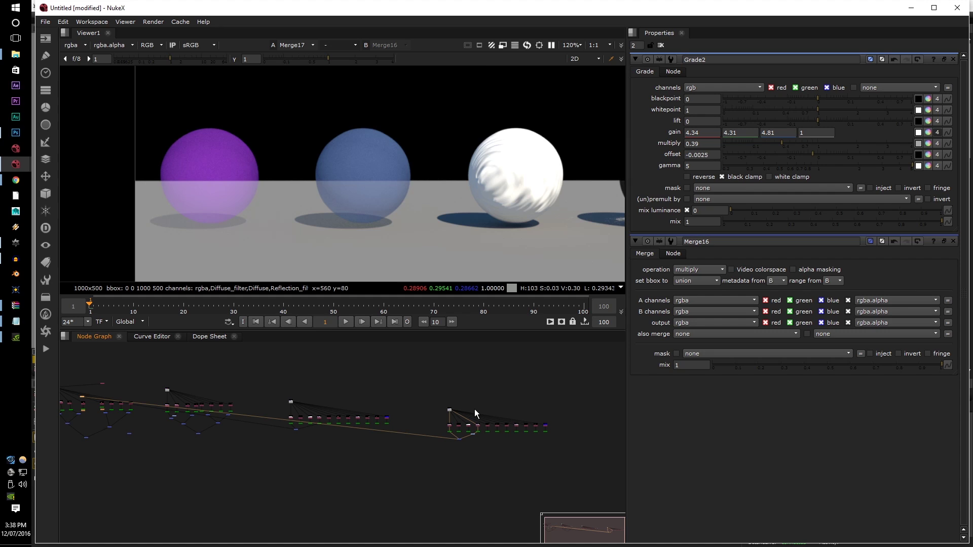
{"action": "scroll", "coordinate": [348, 242], "scroll_direction": "down", "scroll_amount": 2}
{"action": "key", "text": "1"}
{"action": "key", "text": "2"}
{"action": "key", "text": "1"}
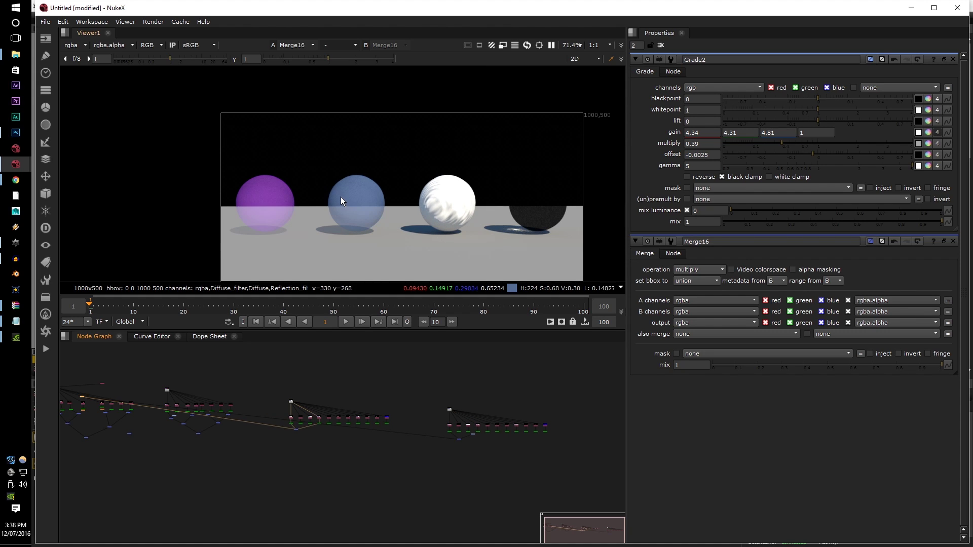
{"action": "key", "text": "2"}
{"action": "key", "text": "1"}
Step: Move the Merge16 node so it sits closer beneath the Diffuse node in its tree
{"action": "scroll", "coordinate": [330, 432], "scroll_direction": "up", "scroll_amount": 5}
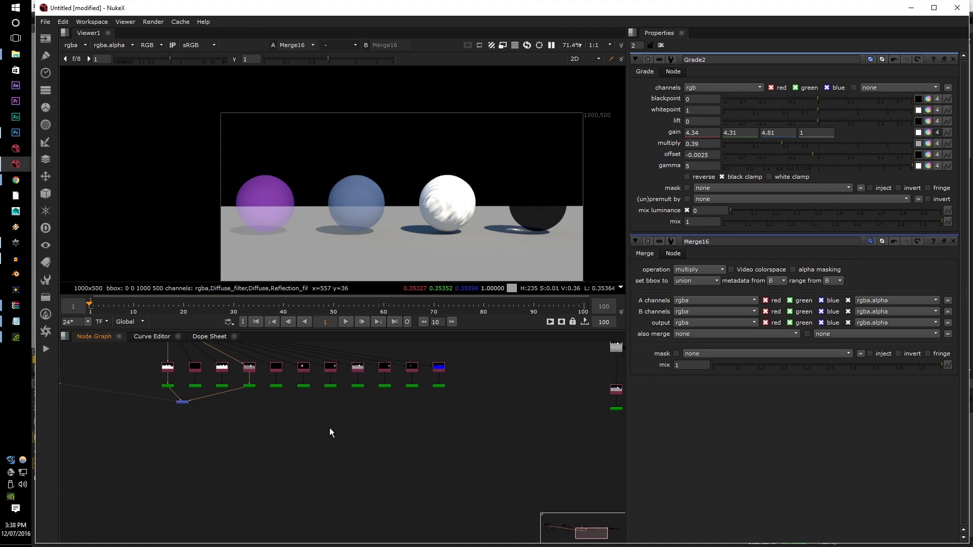
{"action": "scroll", "coordinate": [321, 427], "scroll_direction": "up", "scroll_amount": 3}
{"action": "middle_click_drag", "start_coordinate": [310, 418], "coordinate": [440, 461]}
{"action": "scroll", "coordinate": [250, 400], "scroll_direction": "down", "scroll_amount": 4}
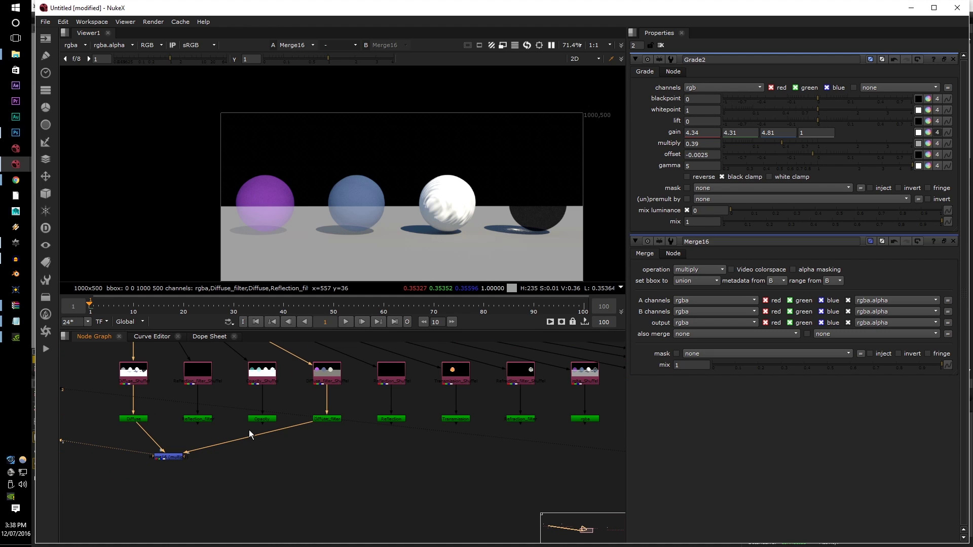
{"action": "left_click_drag", "start_coordinate": [170, 458], "coordinate": [146, 460]}
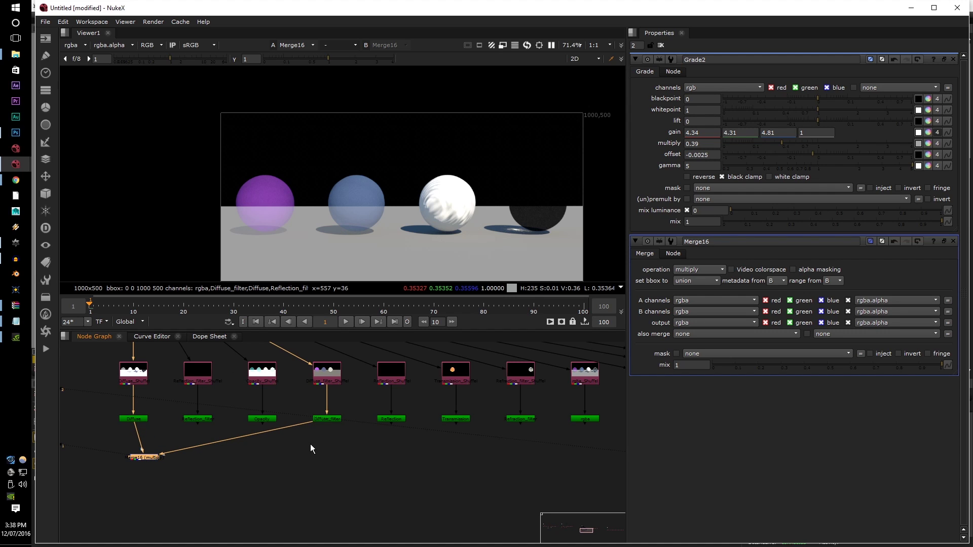
Step: Examine the row of render pass nodes in the Merge16 tree, from Diffuse_filter through Reflection and Transmission
{"action": "scroll", "coordinate": [253, 452], "scroll_direction": "up", "scroll_amount": 5}
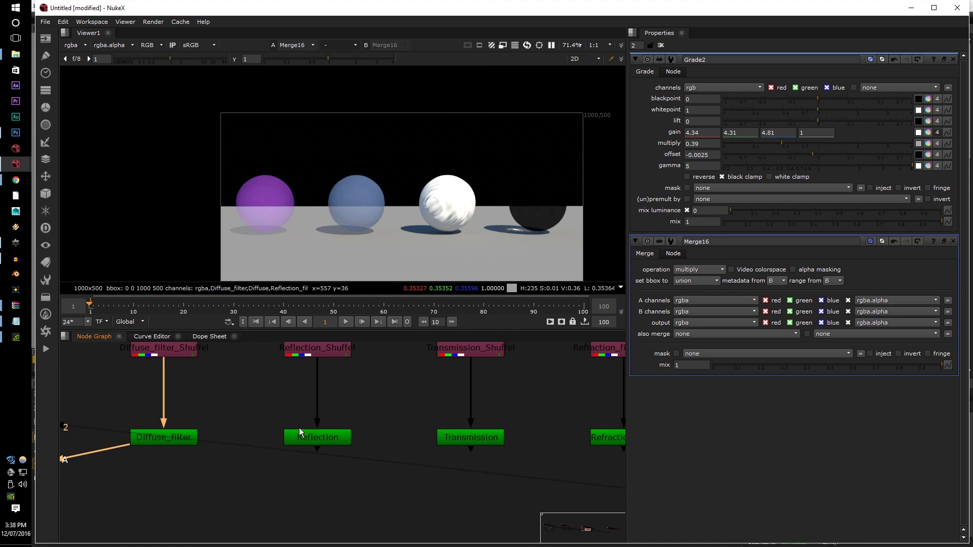
{"action": "scroll", "coordinate": [351, 446], "scroll_direction": "down", "scroll_amount": 8}
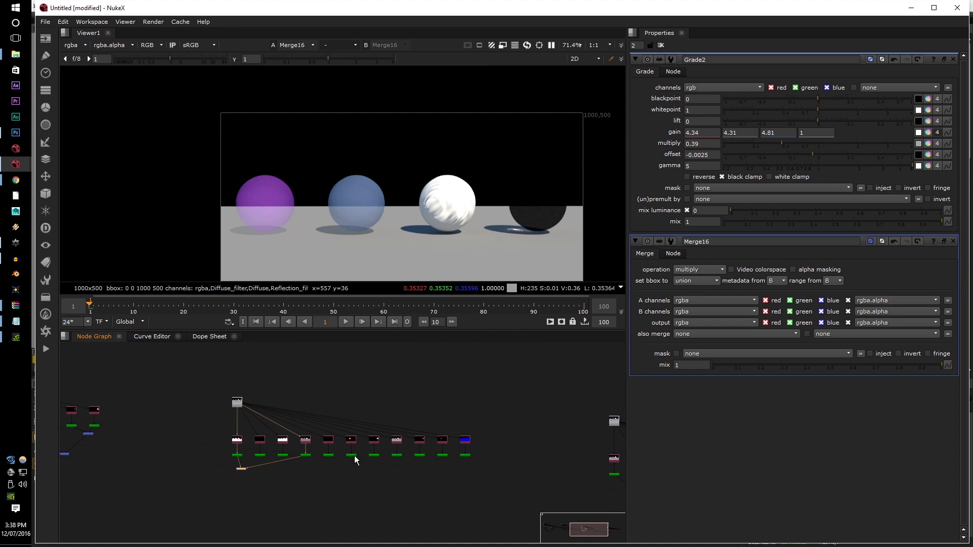
{"action": "scroll", "coordinate": [324, 458], "scroll_direction": "up", "scroll_amount": 4}
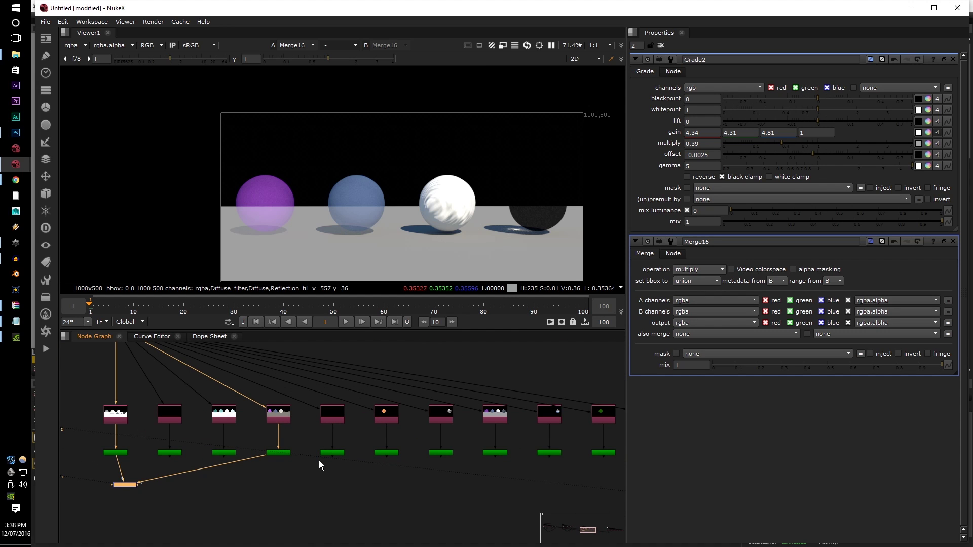
{"action": "scroll", "coordinate": [318, 461], "scroll_direction": "down", "scroll_amount": 6}
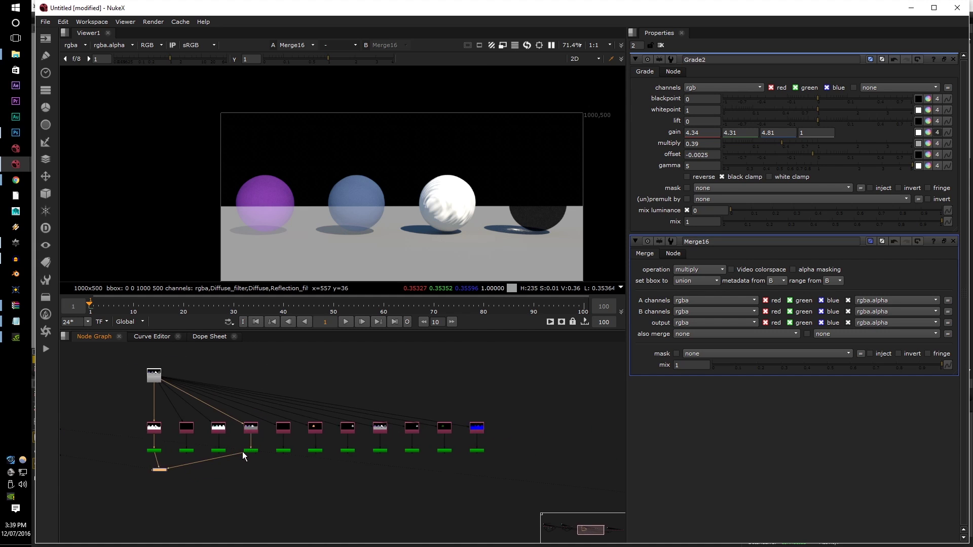
{"action": "scroll", "coordinate": [306, 439], "scroll_direction": "up", "scroll_amount": 8}
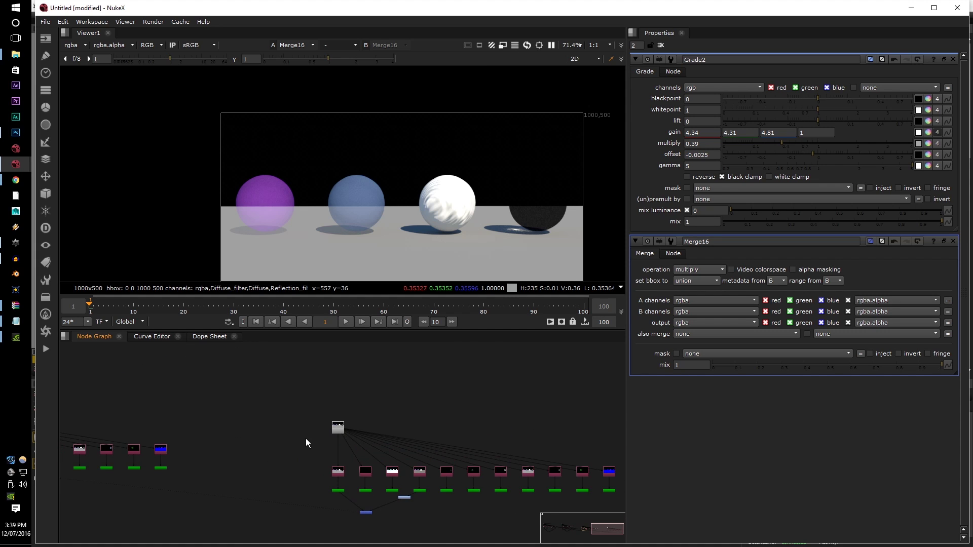
{"action": "scroll", "coordinate": [305, 439], "scroll_direction": "down", "scroll_amount": 7}
{"action": "middle_click_drag", "start_coordinate": [306, 439], "coordinate": [491, 442]}
{"action": "scroll", "coordinate": [405, 449], "scroll_direction": "up", "scroll_amount": 4}
{"action": "scroll", "coordinate": [344, 444], "scroll_direction": "up", "scroll_amount": 2}
{"action": "middle_click_drag", "start_coordinate": [344, 444], "coordinate": [374, 443]}
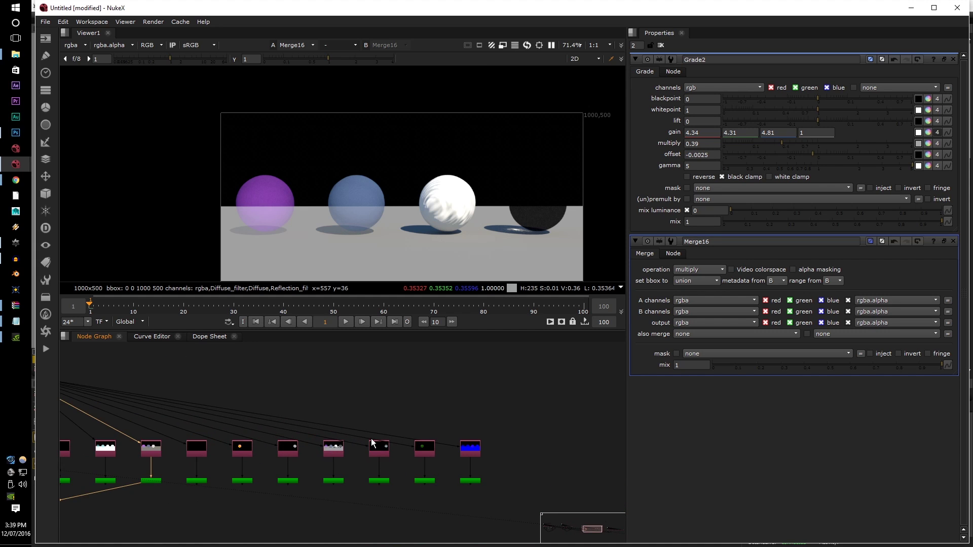
{"action": "scroll", "coordinate": [310, 448], "scroll_direction": "down", "scroll_amount": 2}
{"action": "middle_click_drag", "start_coordinate": [310, 448], "coordinate": [435, 451]}
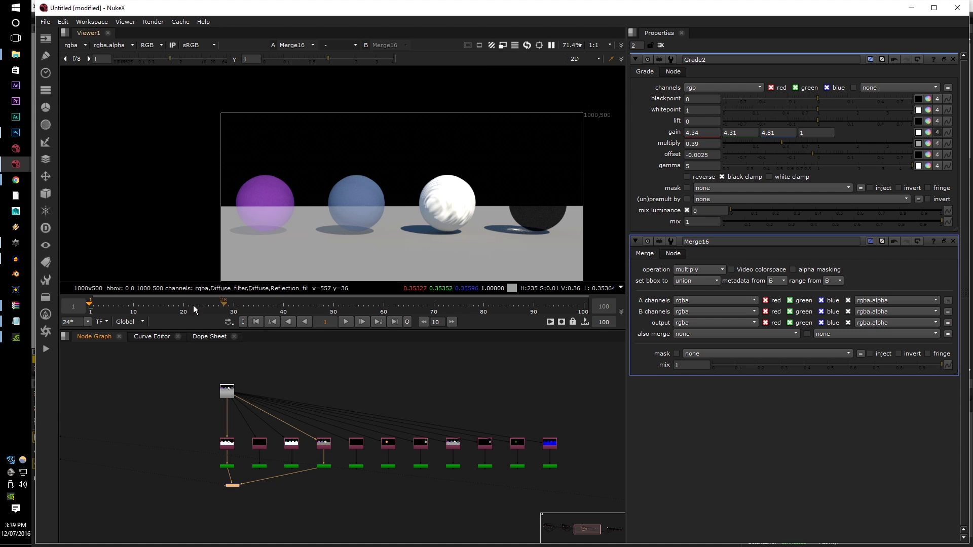
Step: Switch to OctaneRender and review the render passes, including the Info passes with Tangent normal and Opacity threshold
{"action": "left_click", "coordinate": [19, 248]}
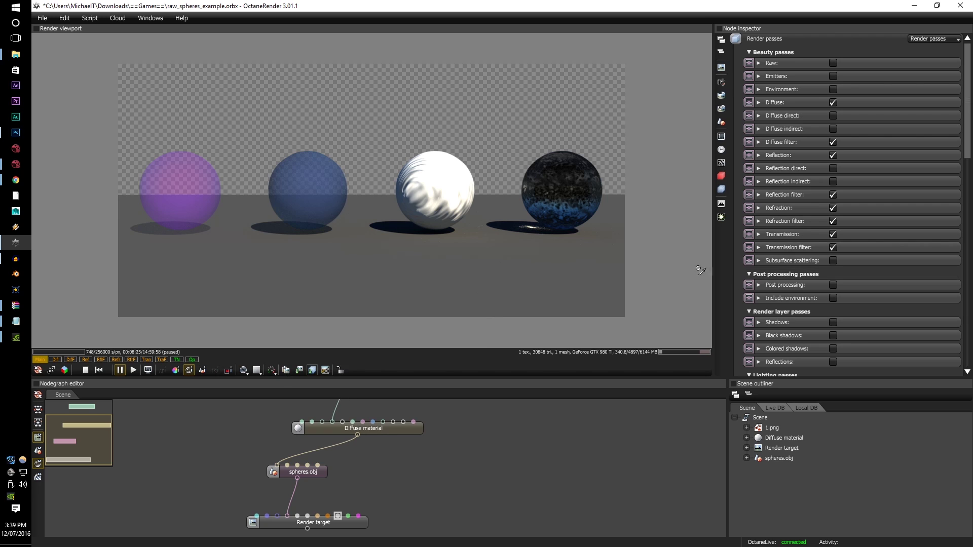
{"action": "left_click", "coordinate": [721, 176]}
{"action": "scroll", "coordinate": [780, 321], "scroll_direction": "down", "scroll_amount": 10}
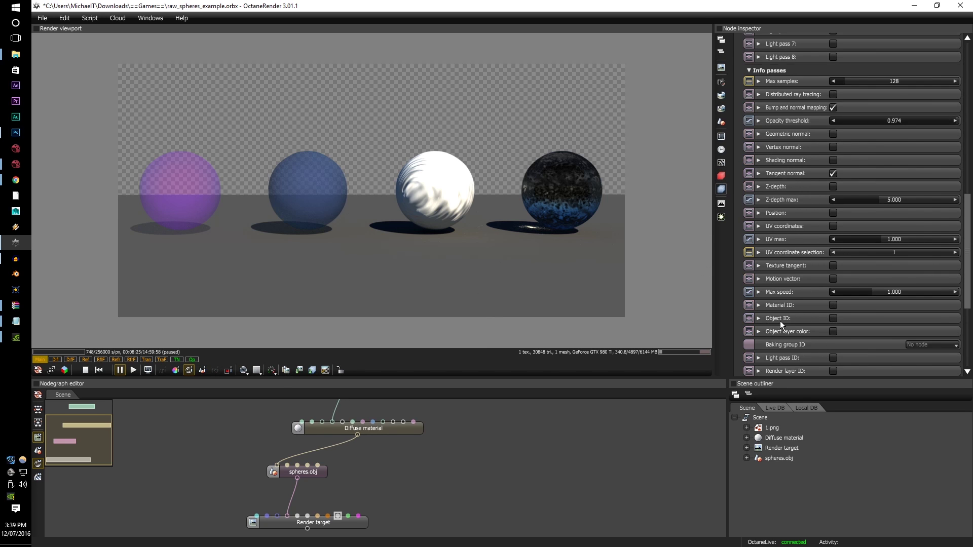
{"action": "scroll", "coordinate": [780, 321], "scroll_direction": "down", "scroll_amount": 3}
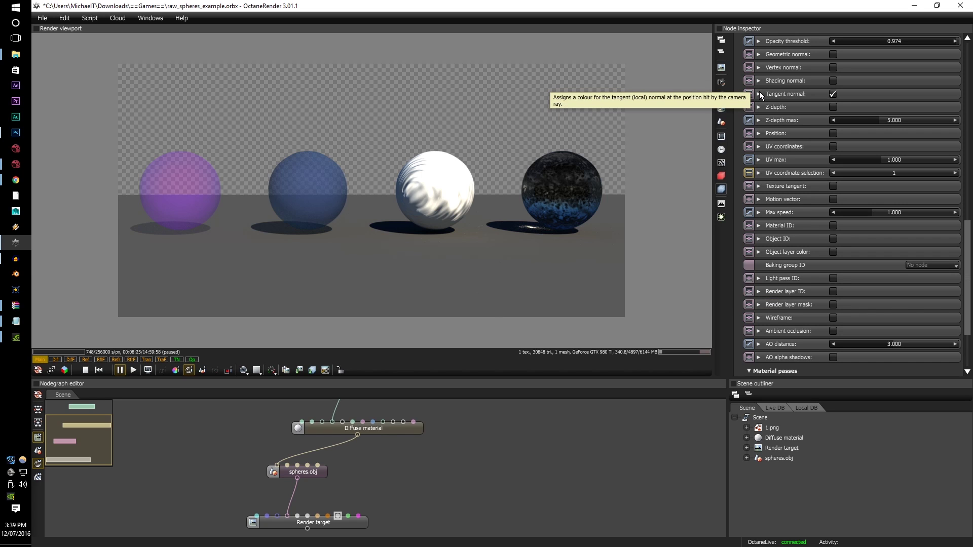
{"action": "scroll", "coordinate": [775, 294], "scroll_direction": "down", "scroll_amount": 3}
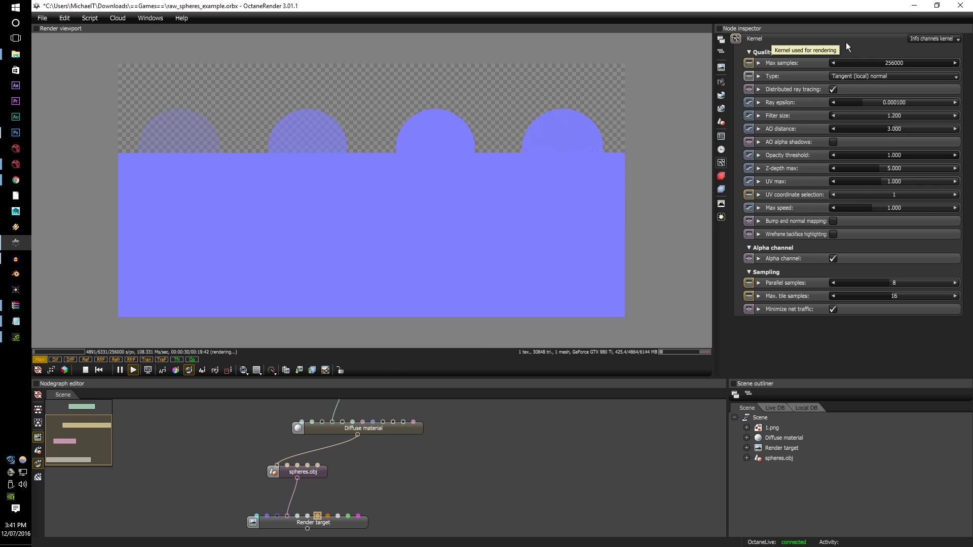
Step: Set the Info channels kernel's type to Opacity
{"action": "left_click", "coordinate": [887, 76]}
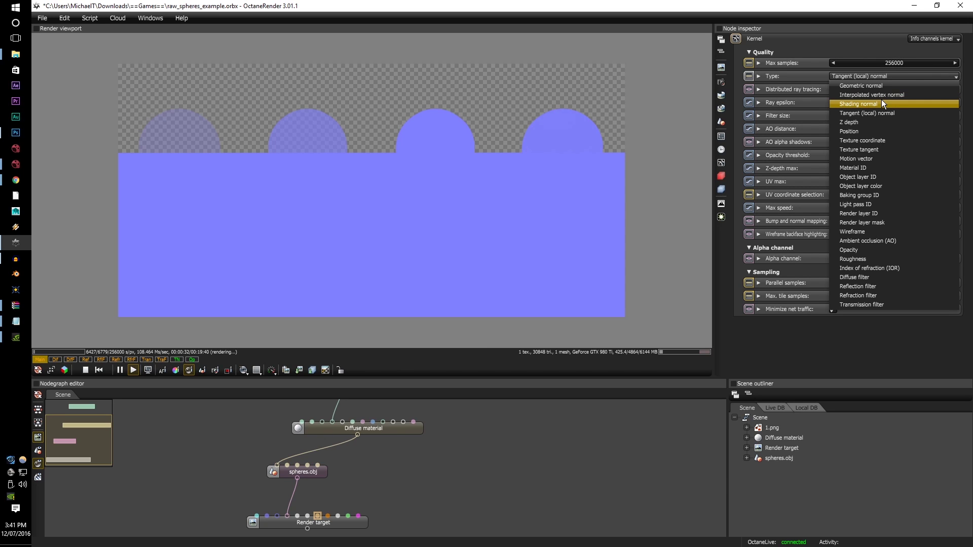
{"action": "left_click", "coordinate": [880, 113]}
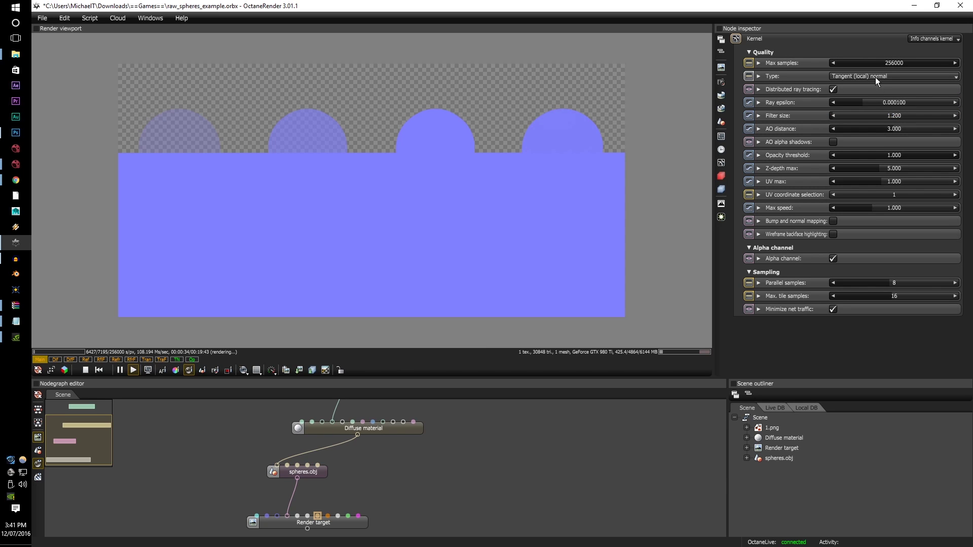
{"action": "left_click", "coordinate": [876, 78]}
{"action": "left_click", "coordinate": [875, 247]}
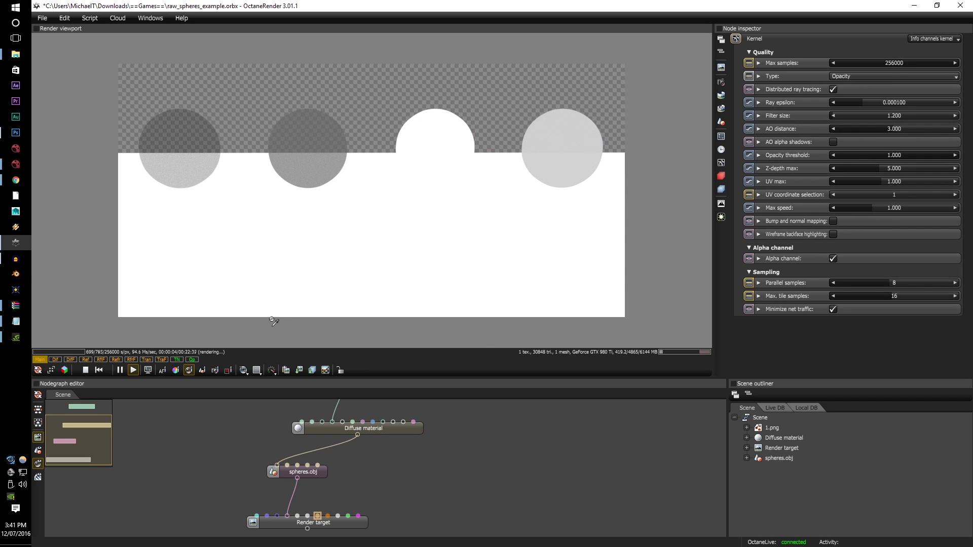
Step: Pick each sphere in the render to examine its material settings and opacity value
{"action": "left_click", "coordinate": [546, 125]}
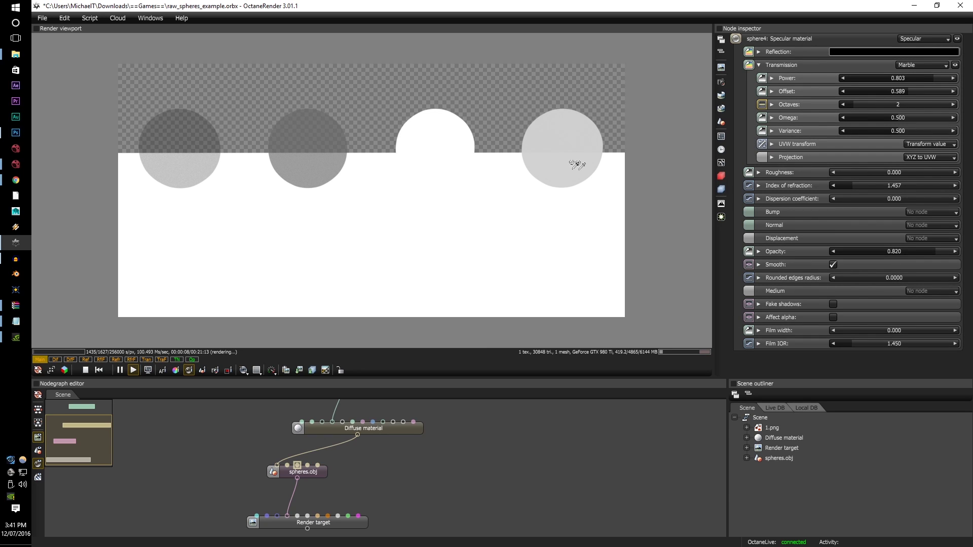
{"action": "left_click", "coordinate": [310, 134]}
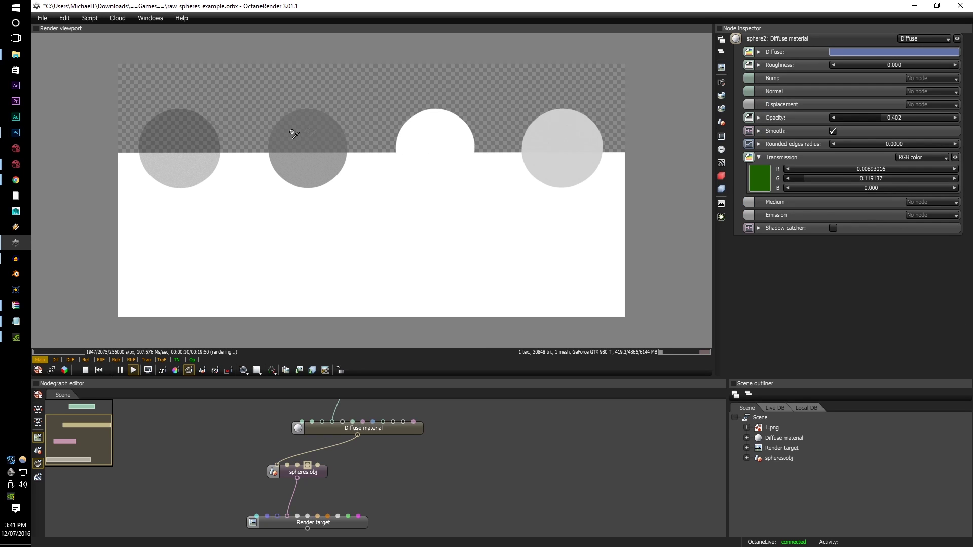
{"action": "left_click", "coordinate": [164, 133]}
{"action": "left_click", "coordinate": [532, 125]}
{"action": "left_click", "coordinate": [421, 135]}
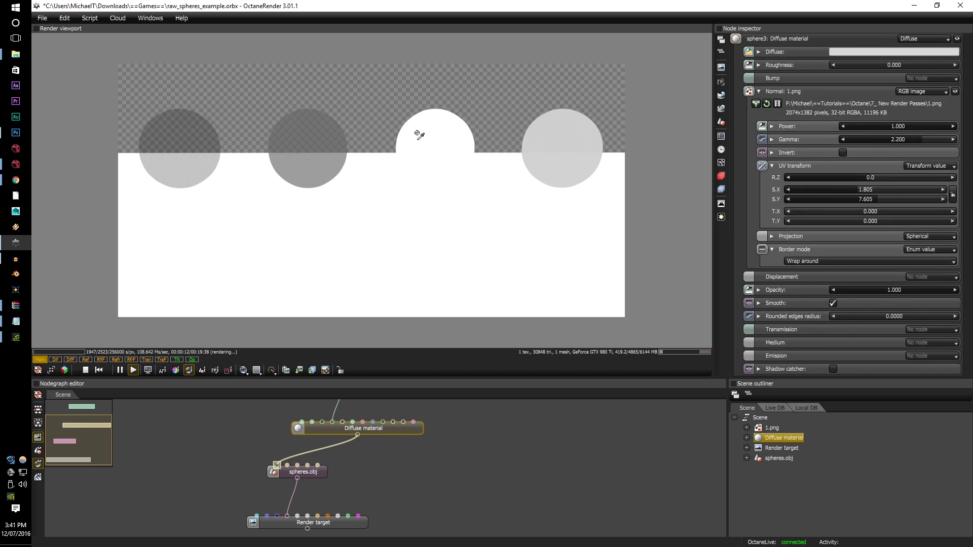
{"action": "left_click", "coordinate": [316, 131]}
{"action": "left_click", "coordinate": [203, 131]}
{"action": "left_click", "coordinate": [573, 138]}
{"action": "left_click", "coordinate": [463, 136]}
{"action": "left_click", "coordinate": [582, 136]}
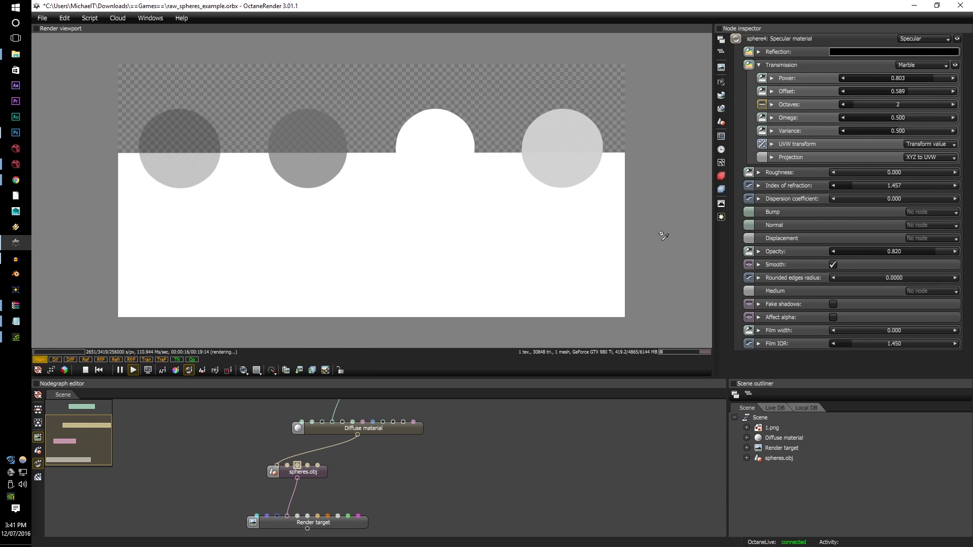
Step: Switch the Info channels kernel's type to Tangent (local) normal to view that pass, and return it to Opacity
{"action": "left_click", "coordinate": [724, 160]}
{"action": "left_click", "coordinate": [910, 39]}
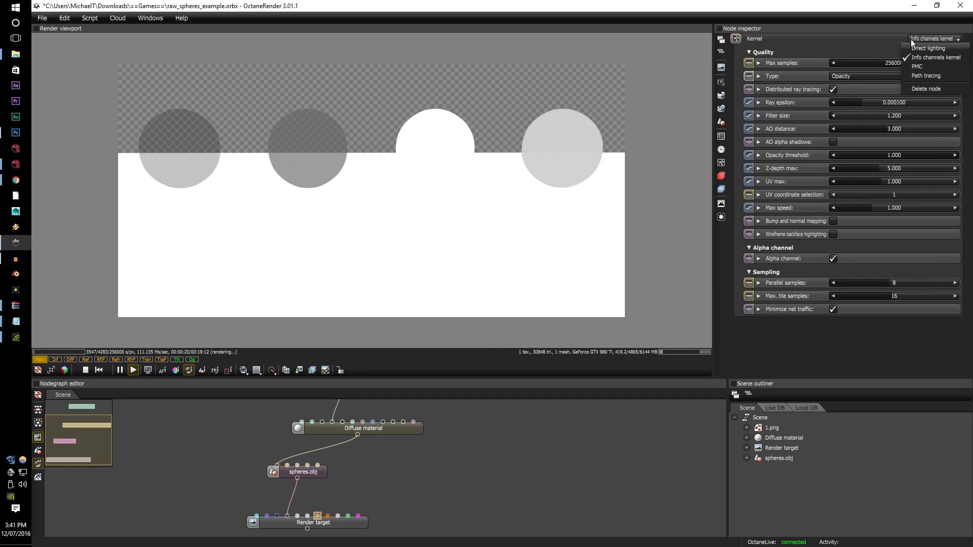
{"action": "left_click", "coordinate": [858, 77]}
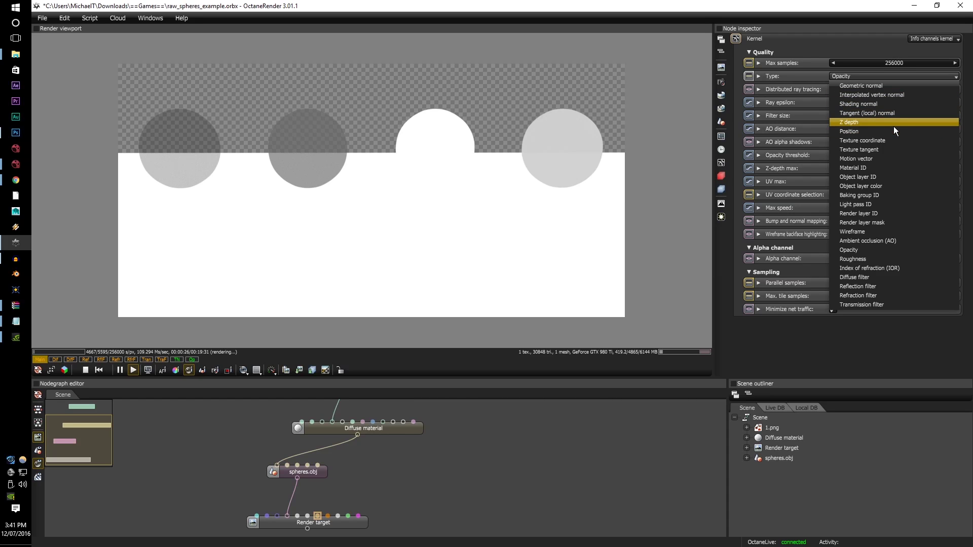
{"action": "left_click", "coordinate": [895, 113]}
{"action": "left_click", "coordinate": [895, 76]}
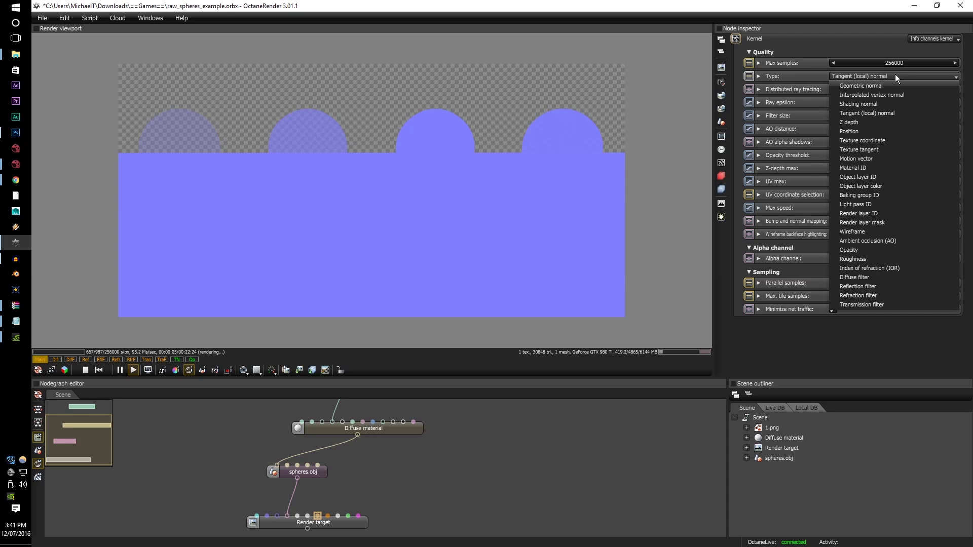
{"action": "left_click", "coordinate": [868, 113]}
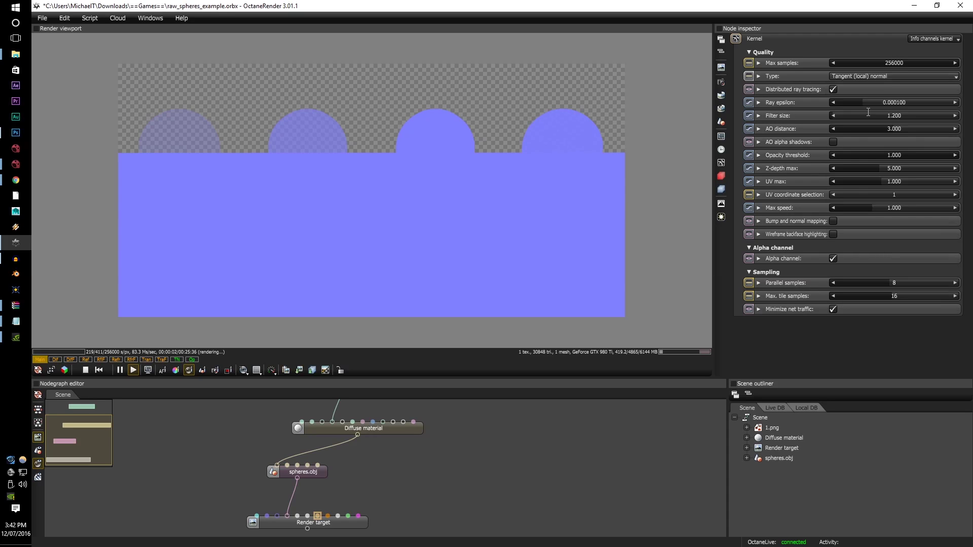
{"action": "left_click", "coordinate": [867, 77]}
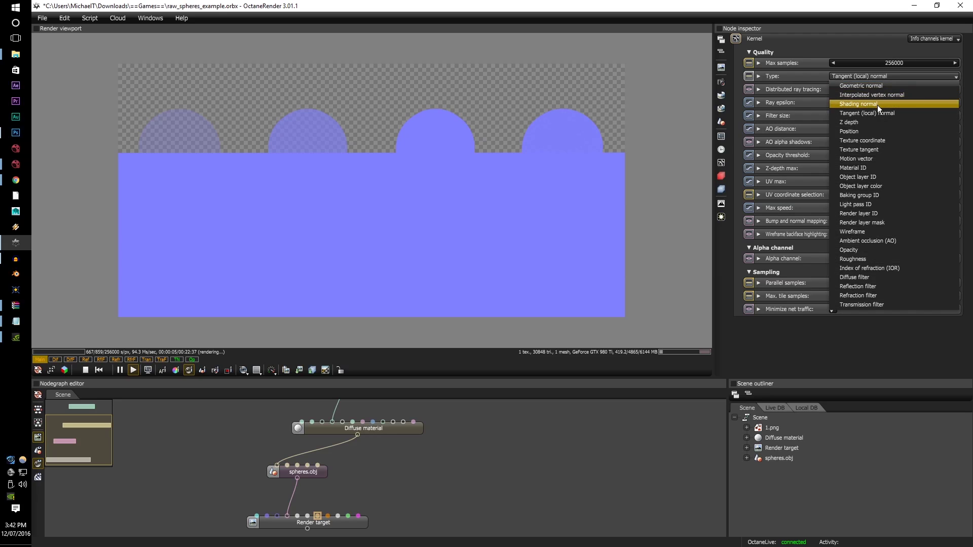
{"action": "left_click", "coordinate": [871, 250]}
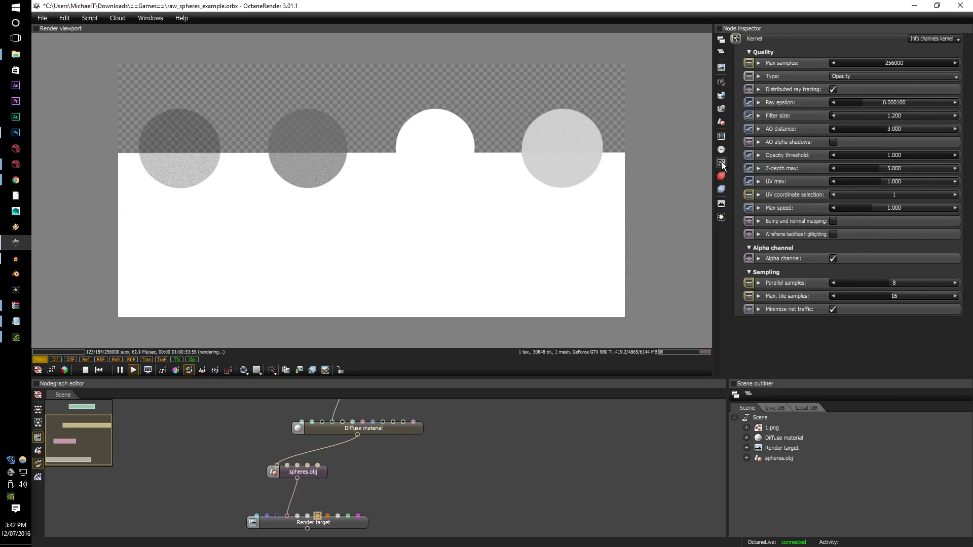
Step: Set the opacity threshold of the render passes' Info passes to 0.000
{"action": "left_click", "coordinate": [722, 189]}
{"action": "scroll", "coordinate": [789, 263], "scroll_direction": "down", "scroll_amount": 5}
{"action": "scroll", "coordinate": [789, 262], "scroll_direction": "down", "scroll_amount": 10}
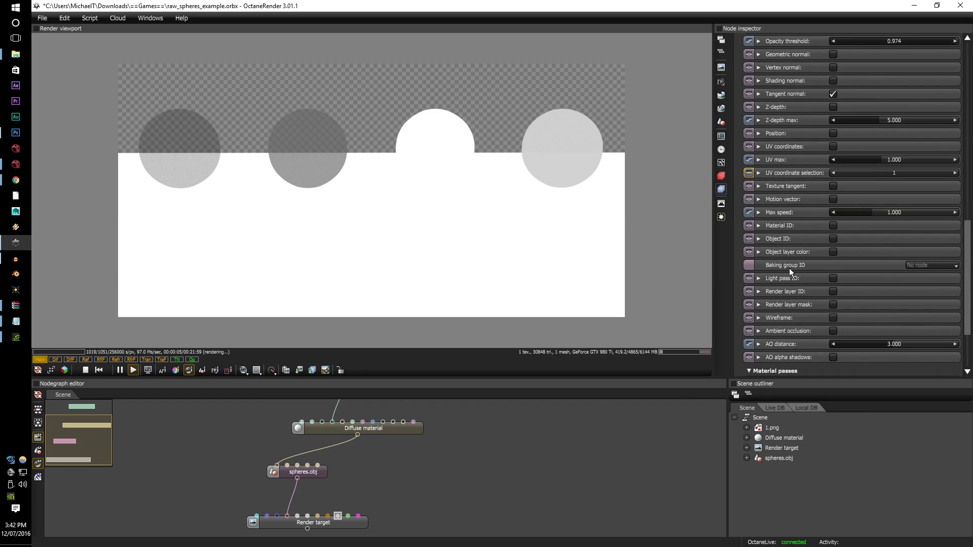
{"action": "scroll", "coordinate": [789, 268], "scroll_direction": "up", "scroll_amount": 8}
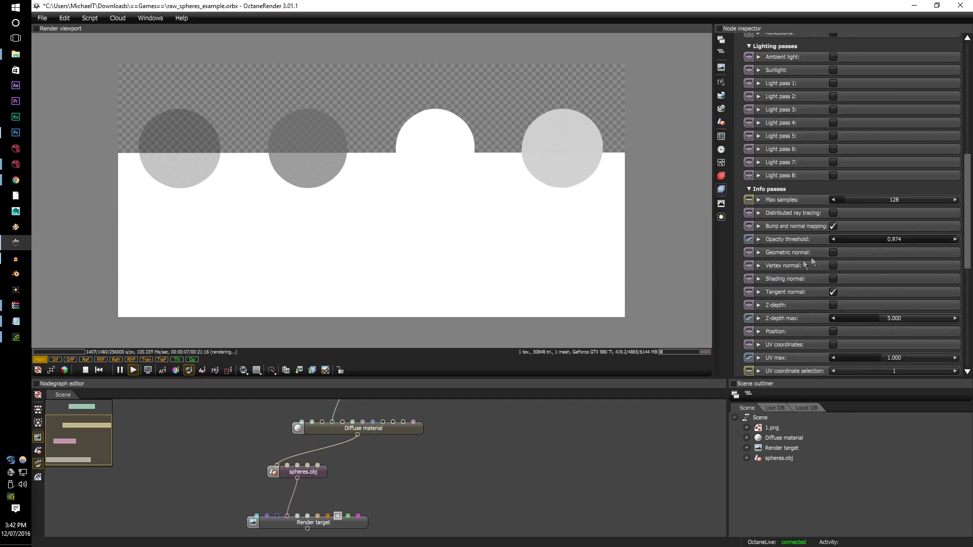
{"action": "left_click_drag", "start_coordinate": [864, 247], "coordinate": [829, 244]}
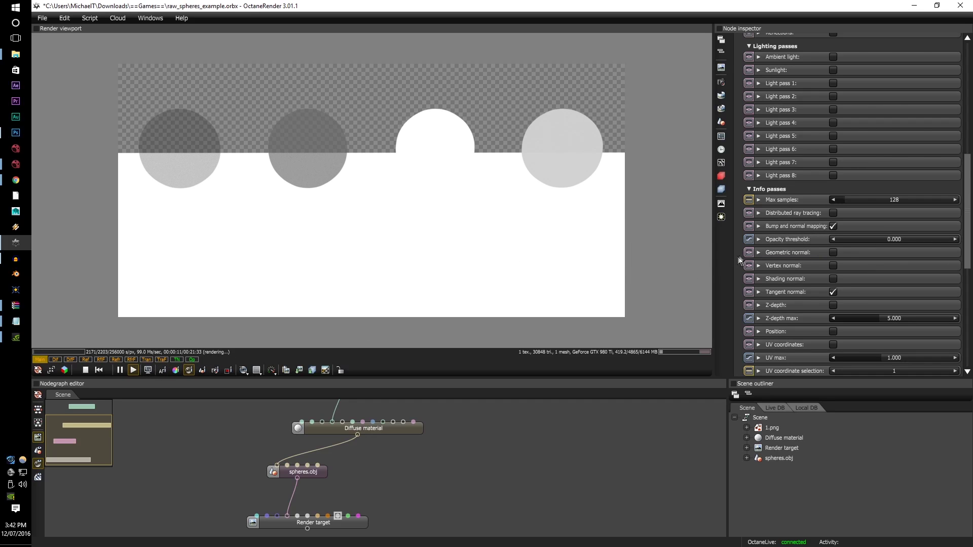
Step: Lower the Info channels kernel's opacity threshold to 0.000 to compare the spheres, and restore it to 1.000
{"action": "left_click", "coordinate": [721, 162]}
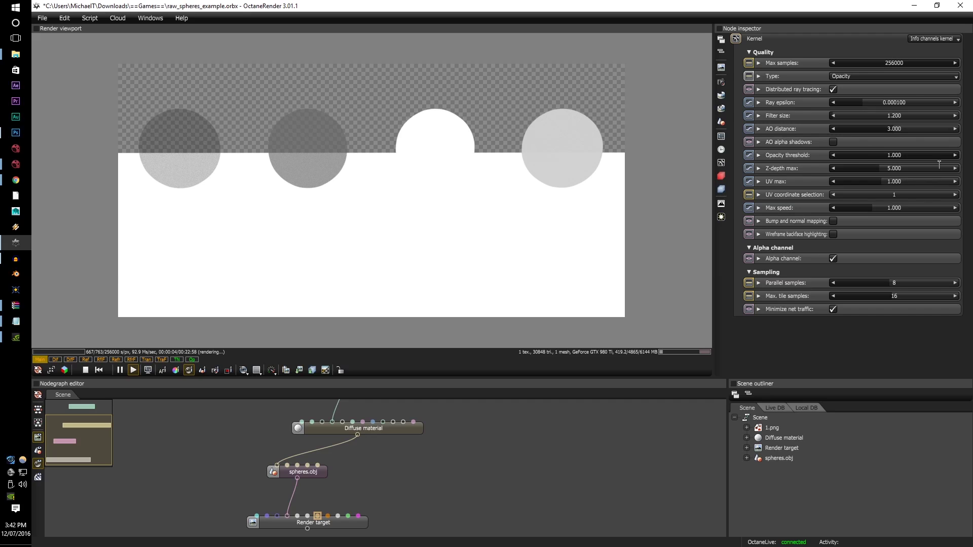
{"action": "left_click_drag", "start_coordinate": [939, 156], "coordinate": [841, 155]}
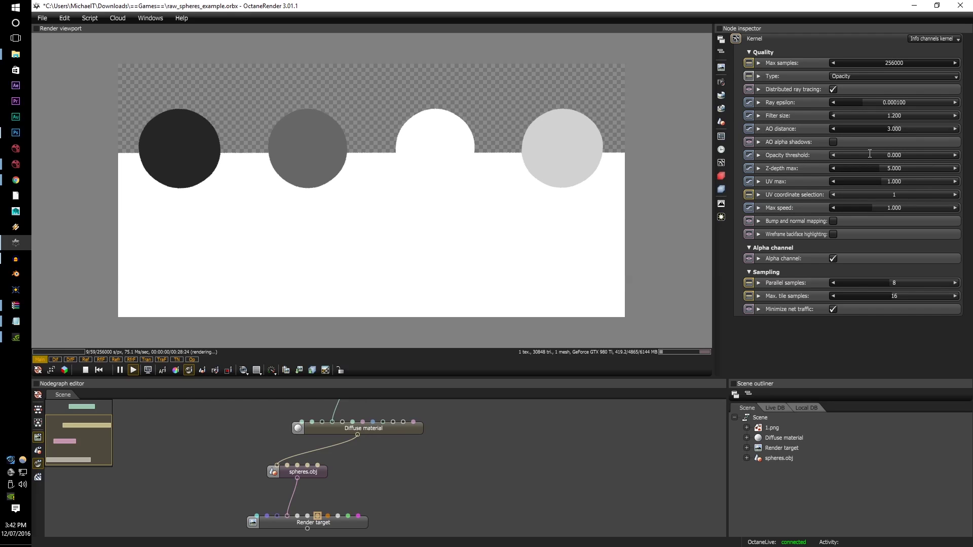
{"action": "left_click_drag", "start_coordinate": [841, 156], "coordinate": [957, 156]}
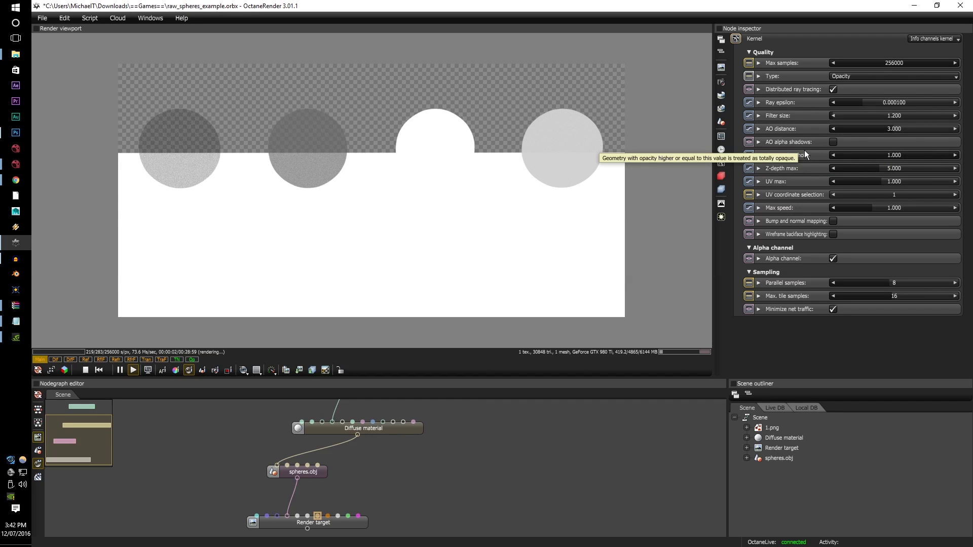